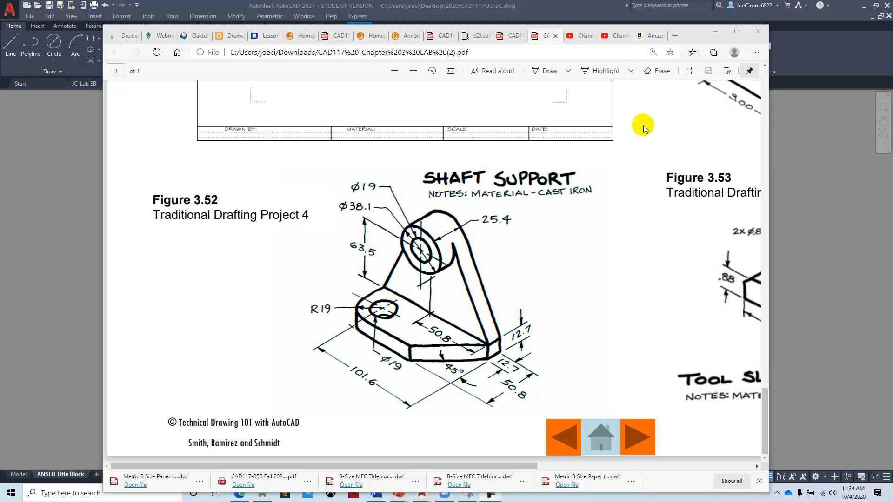
# - Move the reference PDF window off the drawing and switch the shaft support drawing to model space
pyautogui.moveTo(696, 35); pyautogui.dragTo(892, 37)
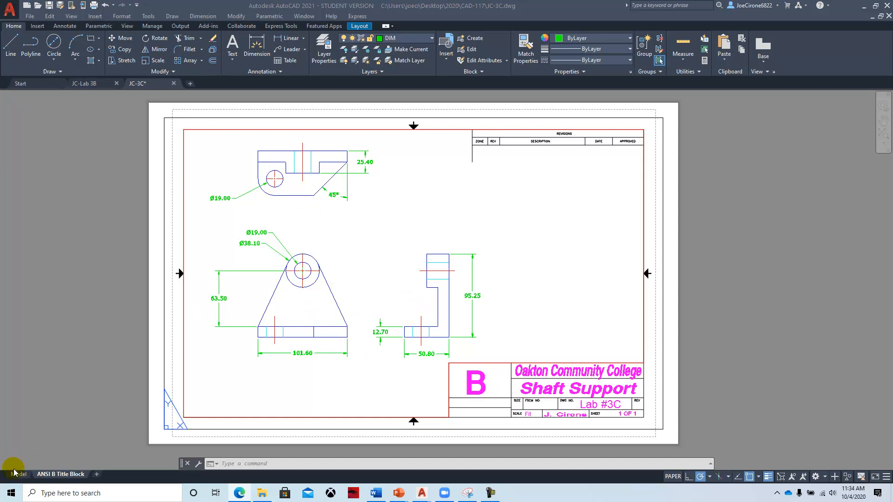
pyautogui.moveTo(15, 476)
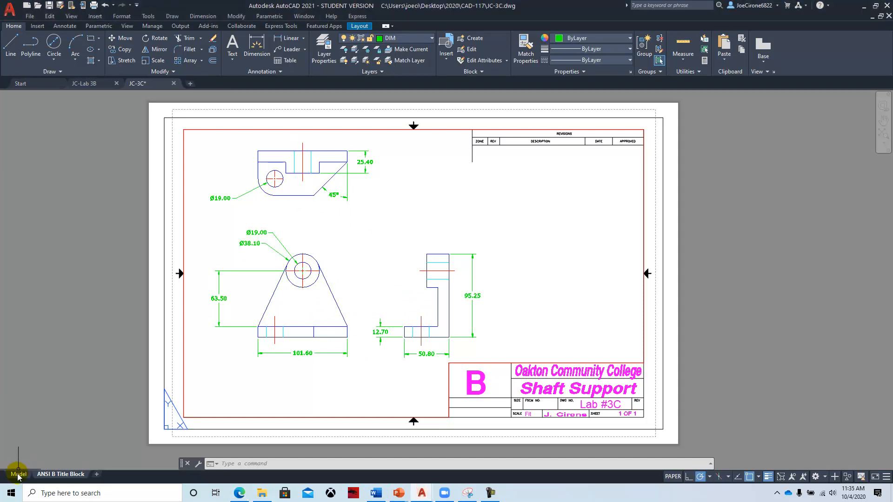
pyautogui.click(18, 475)
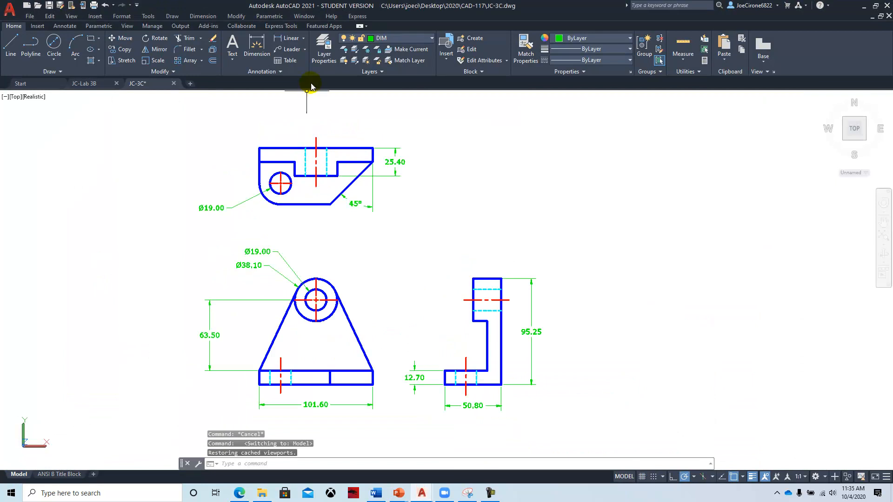
# - Create a new layer named 3D with colour 132 and make it the current layer
pyautogui.click(425, 36)
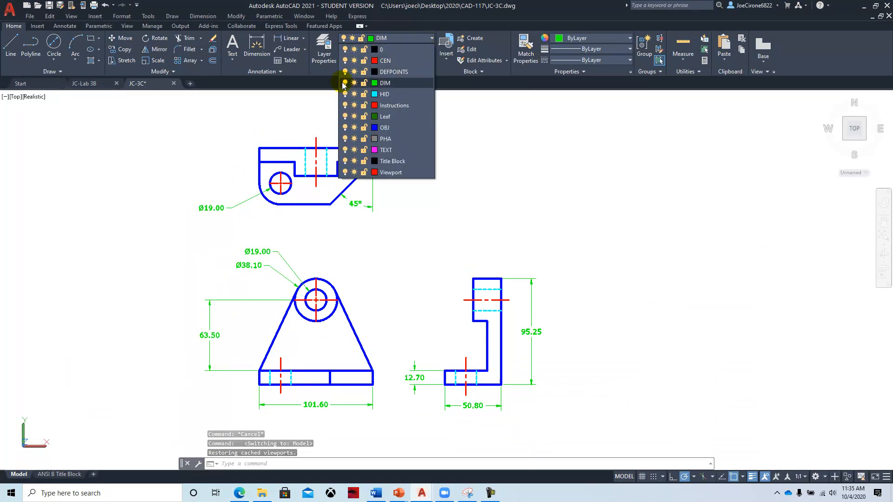
pyautogui.click(420, 257)
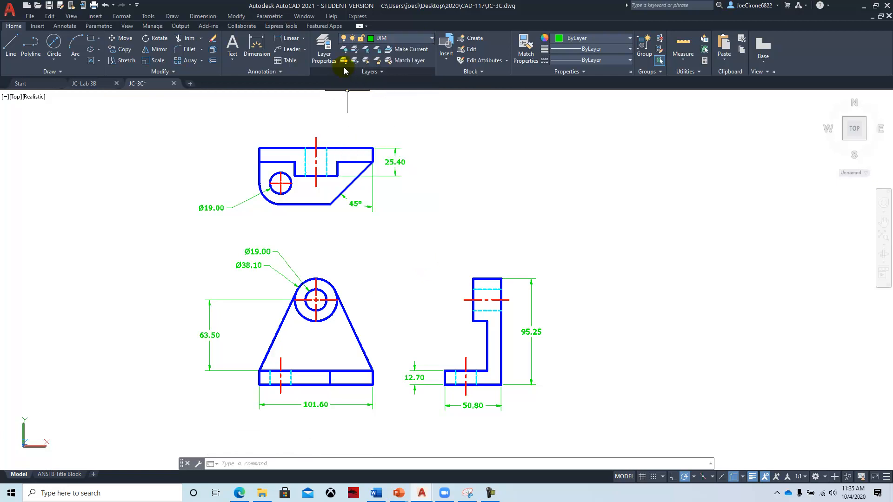
pyautogui.click(321, 56)
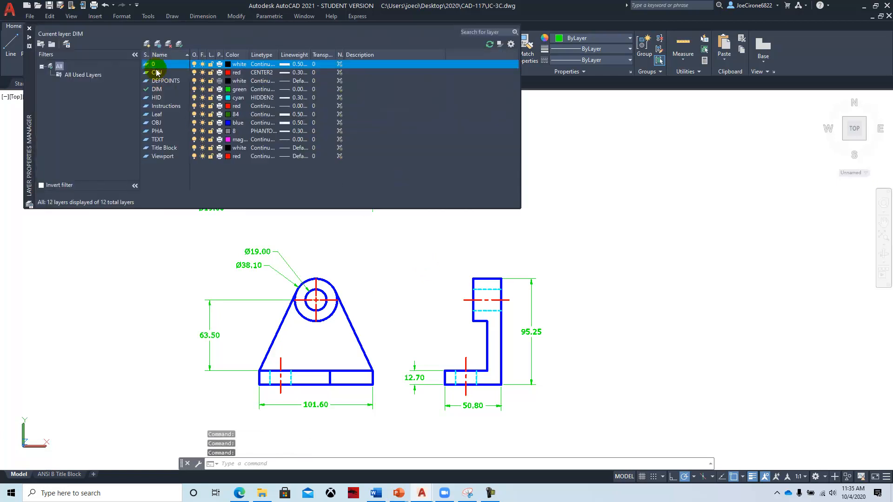
pyautogui.click(146, 45)
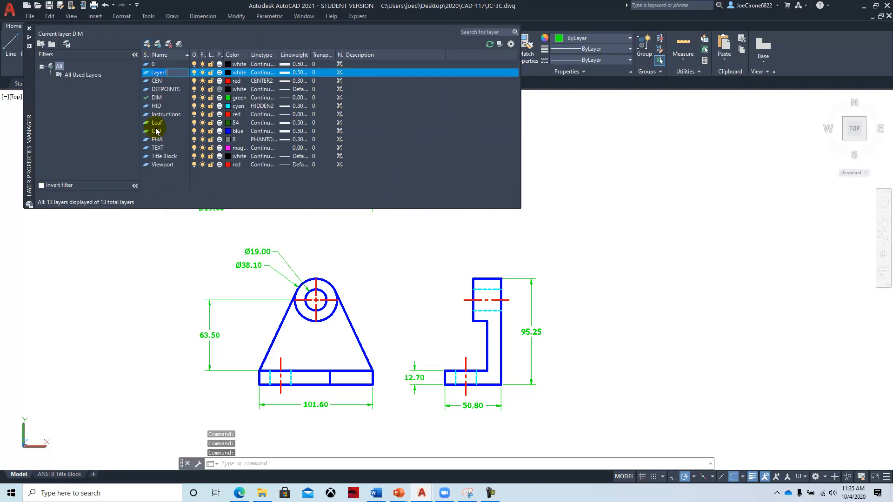
pyautogui.write('3D')
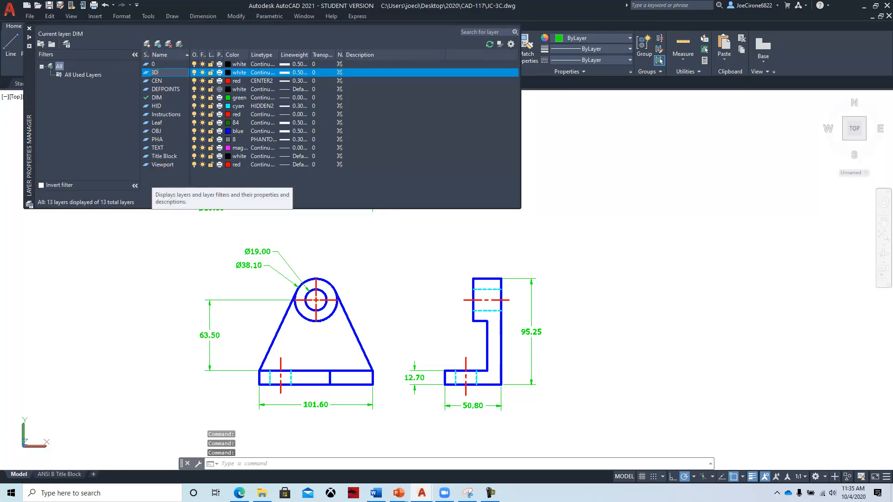
pyautogui.click(229, 73)
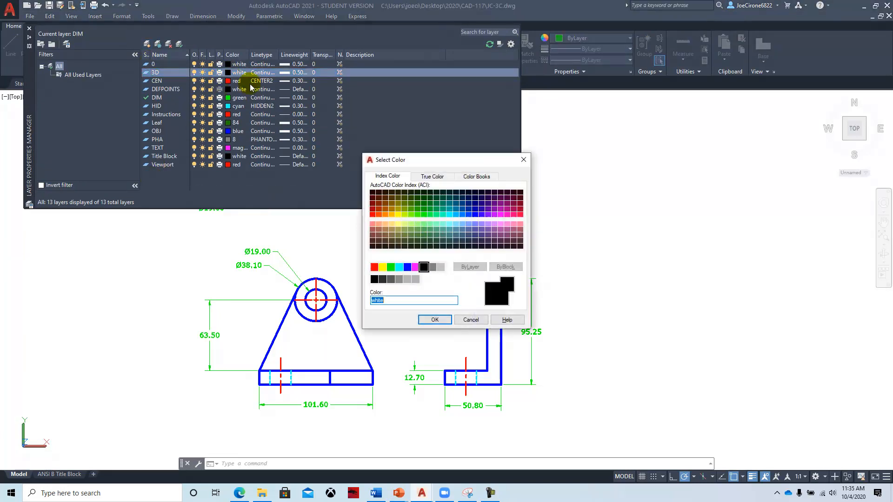
pyautogui.click(449, 212)
pyautogui.click(431, 320)
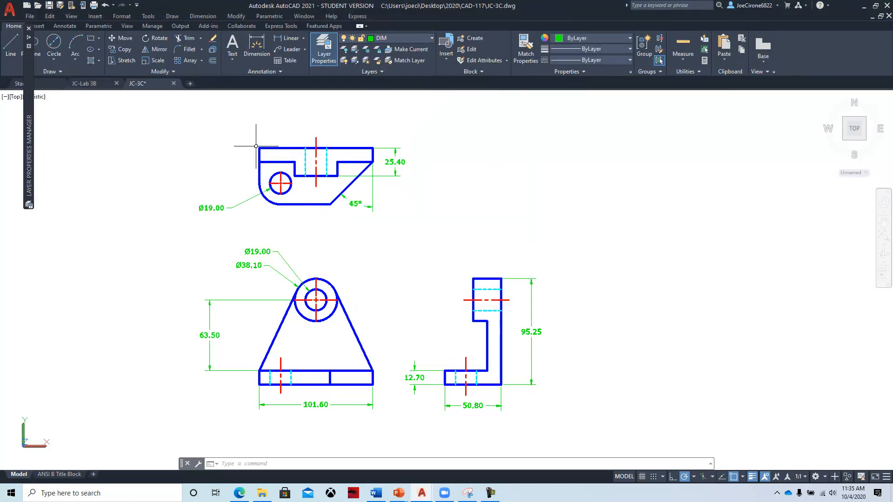
pyautogui.moveTo(29, 80)
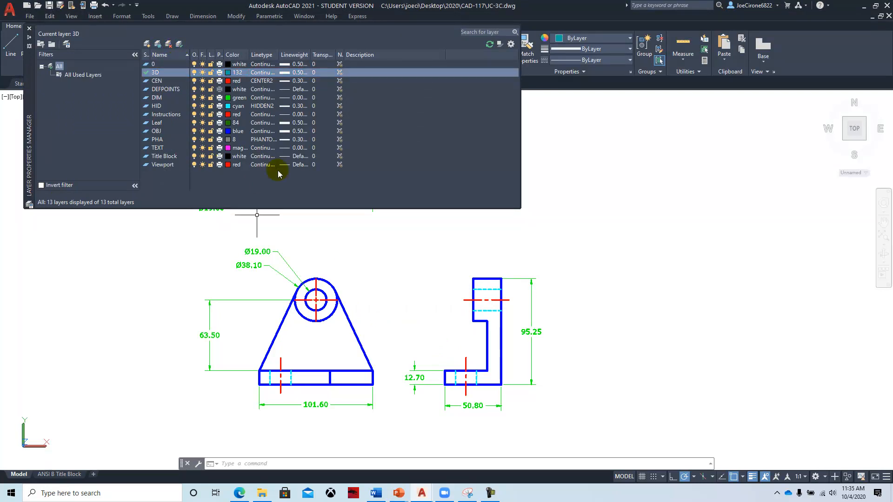
pyautogui.click(29, 30)
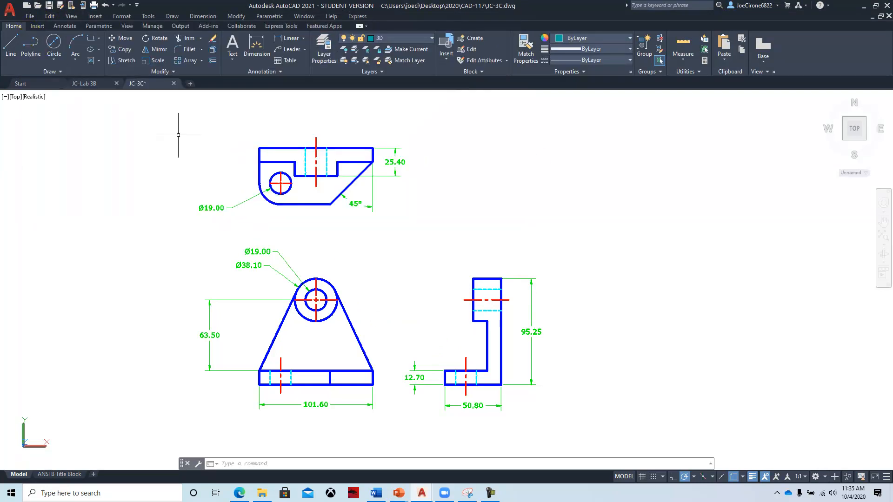
# - Turn off the HID, DIM and CEN layers, leaving the object lines of the three views on
pyautogui.click(430, 39)
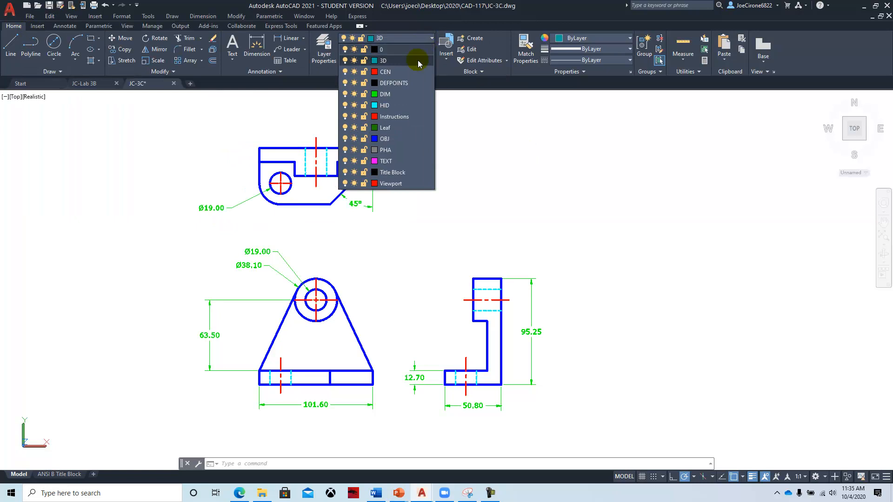
pyautogui.click(344, 105)
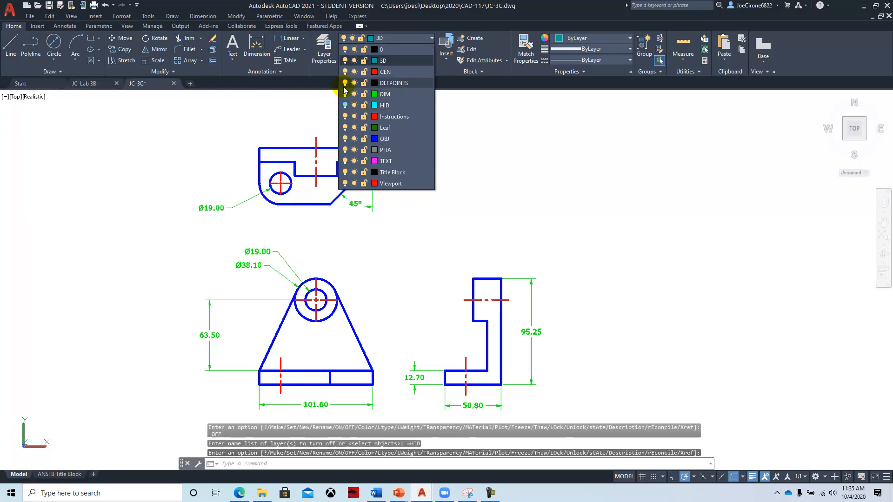
pyautogui.click(345, 93)
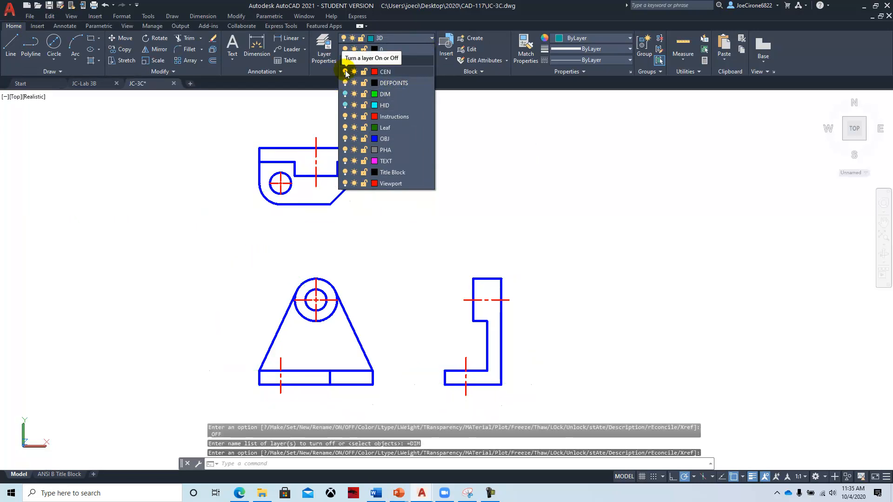
pyautogui.click(344, 71)
pyautogui.click(413, 227)
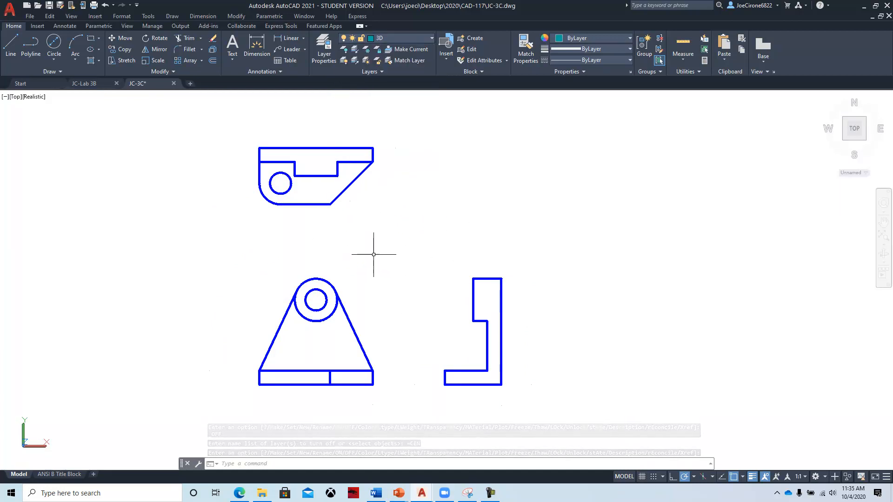
# - Copy the whole top view about 411 units to the left into the empty area beside the original views
pyautogui.moveTo(318, 250); pyautogui.dragTo(577, 243, button='middle')
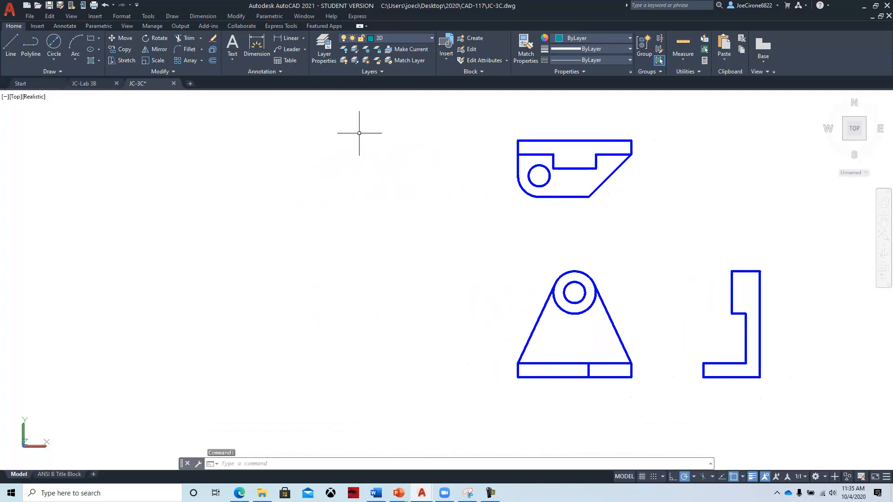
pyautogui.click(122, 49)
pyautogui.click(659, 127)
pyautogui.click(504, 203)
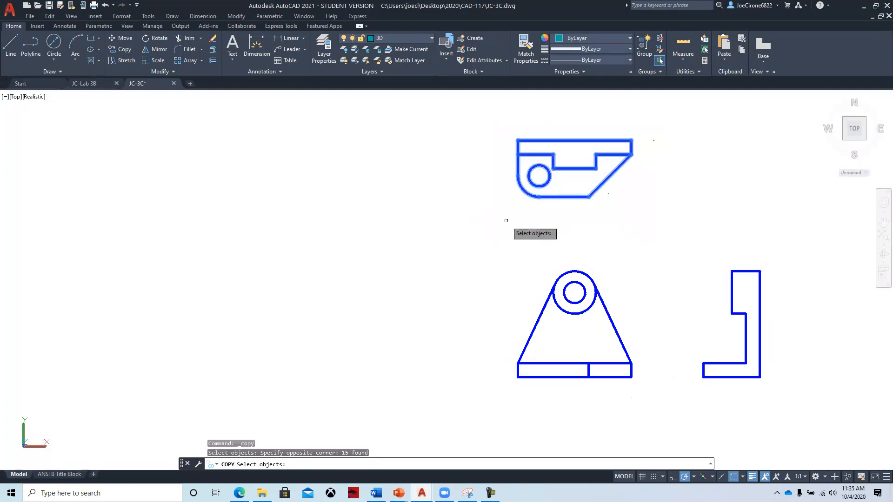
pyautogui.press('Return')
pyautogui.click(527, 232)
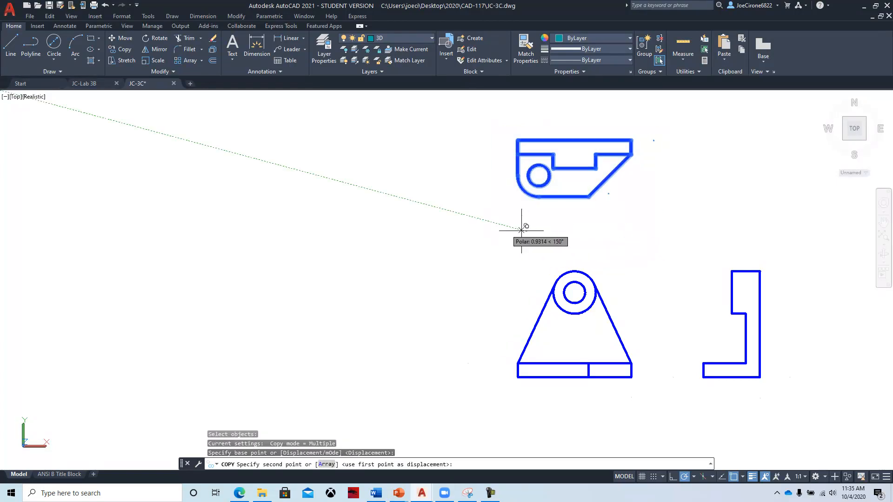
pyautogui.click(69, 221)
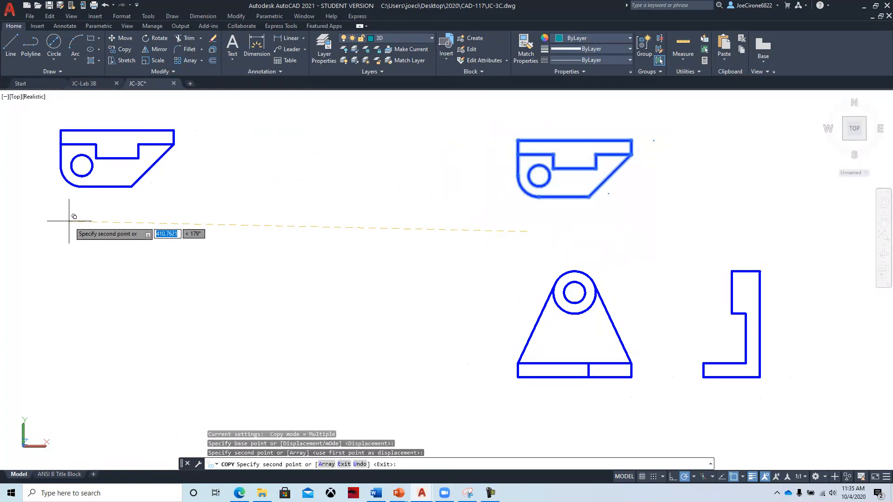
pyautogui.press('Escape')
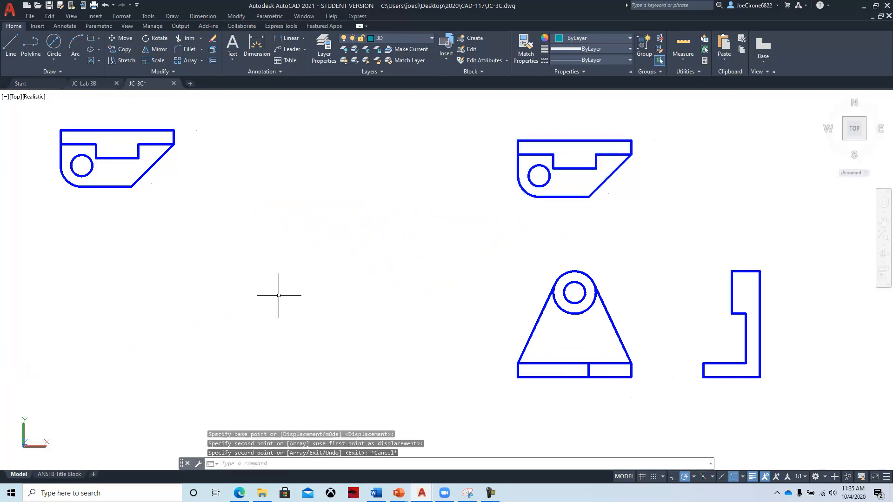
# - Copy the whole front view about 415 units horizontally to the left, beneath the copied top view
pyautogui.rightClick(292, 239)
pyautogui.click(314, 245)
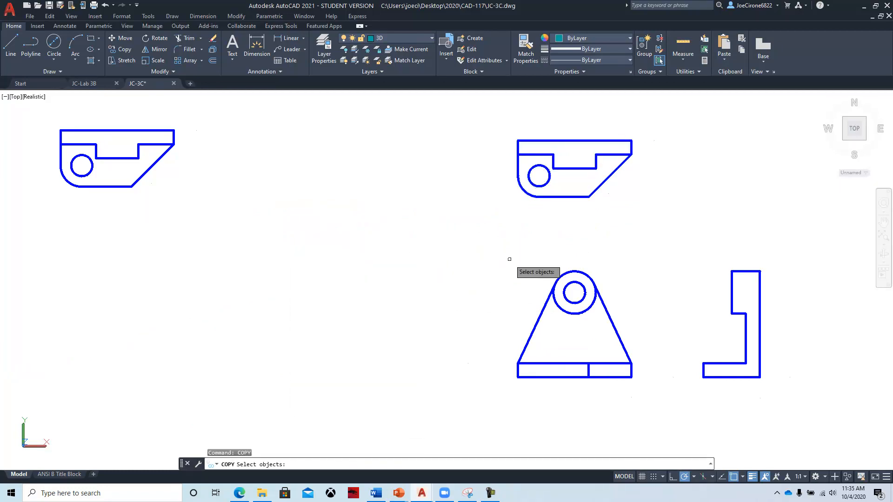
pyautogui.click(487, 255)
pyautogui.click(650, 391)
pyautogui.press('Return')
pyautogui.click(638, 411)
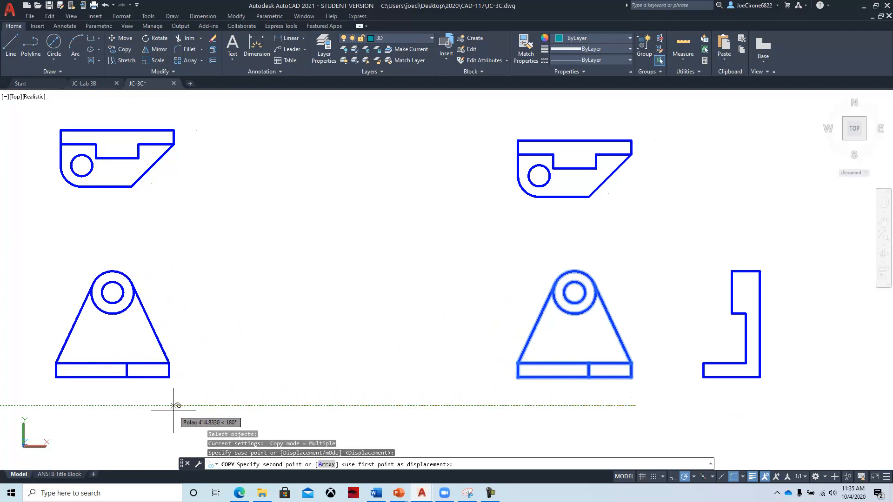
pyautogui.click(173, 405)
pyautogui.press('Escape')
# - Erase the inner stepped lines of the upright and boss from the copied top view, keeping the base outline and hole
pyautogui.moveTo(197, 338); pyautogui.dragTo(385, 350, button='middle')
pyautogui.scroll(3, 304, 240)
pyautogui.moveTo(303, 249); pyautogui.dragTo(346, 306, button='middle')
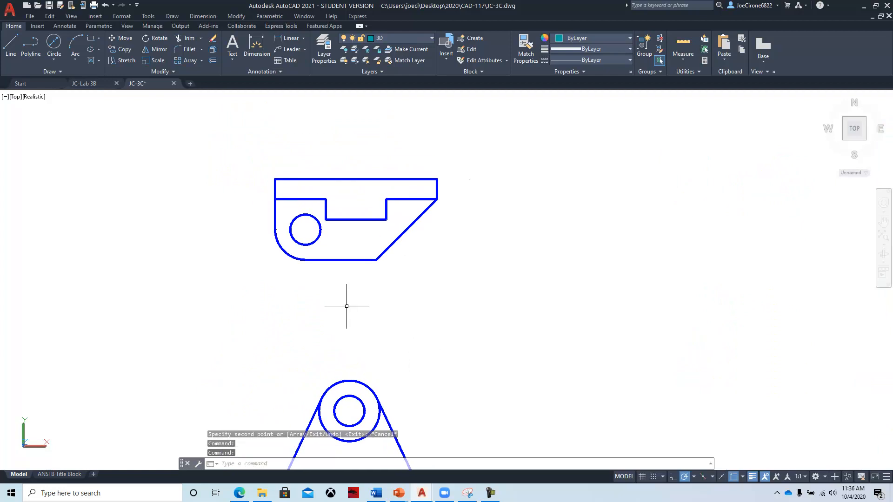
pyautogui.click(405, 193)
pyautogui.click(349, 228)
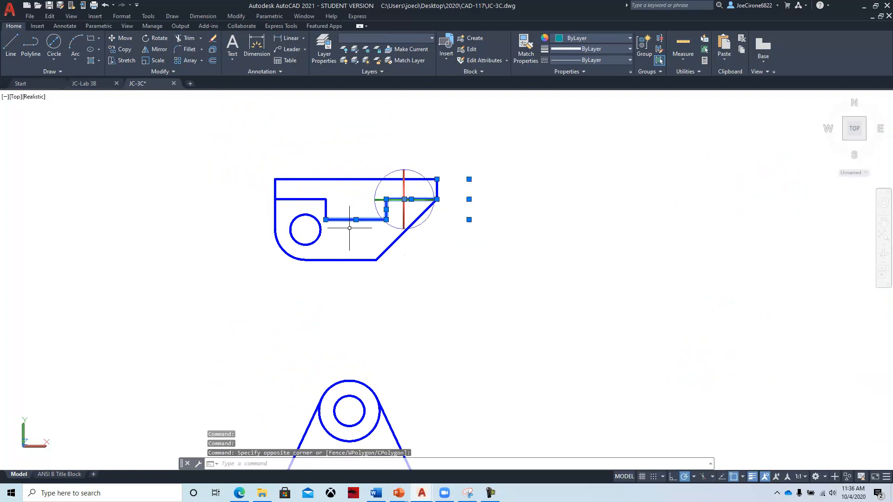
pyautogui.press('Delete')
pyautogui.click(343, 191)
pyautogui.click(322, 207)
pyautogui.press('Delete')
# - Erase the base plate's bottom edge and three short vertical lines from the copied front view
pyautogui.moveTo(395, 288)
pyautogui.mouseDown(button='middle')
pyautogui.moveTo(403, 292)
pyautogui.moveTo(404, 189)
pyautogui.mouseUp(button='middle')
pyautogui.moveTo(367, 303)
pyautogui.mouseDown(button='middle')
pyautogui.moveTo(394, 257)
pyautogui.moveTo(372, 239)
pyautogui.mouseUp(button='middle')
pyautogui.scroll(1, 357, 280)
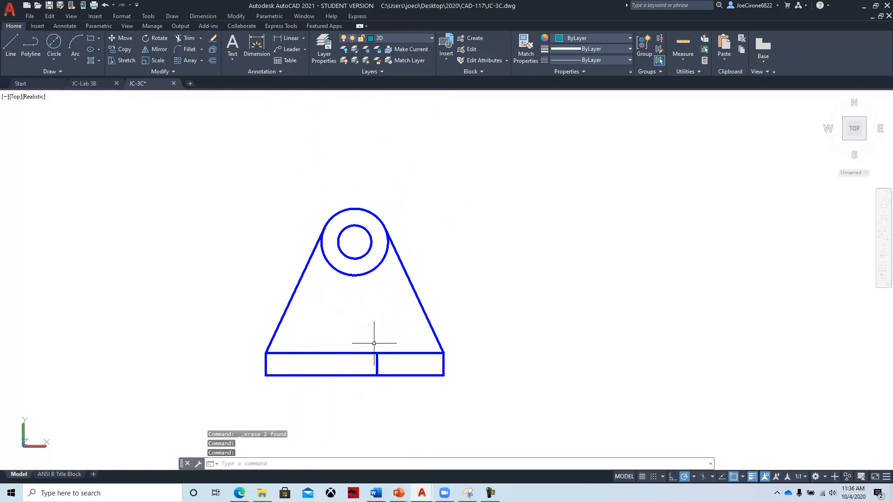
pyautogui.click(468, 362)
pyautogui.click(235, 420)
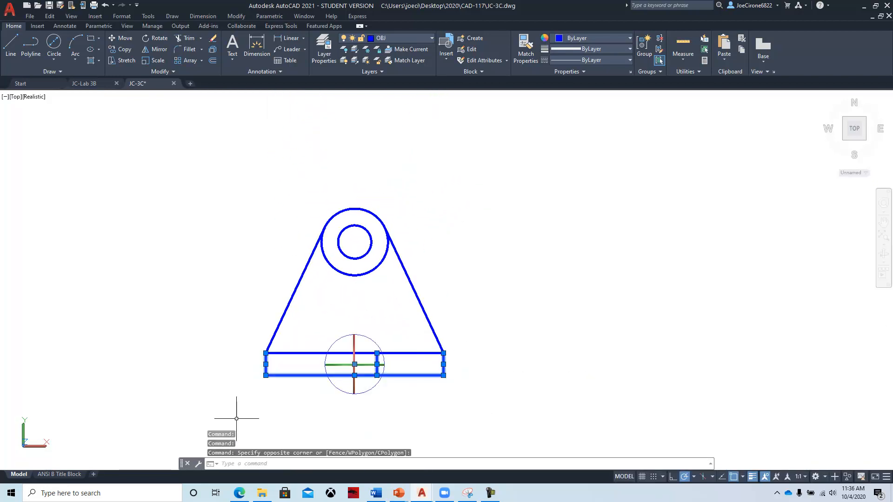
pyautogui.press('Delete')
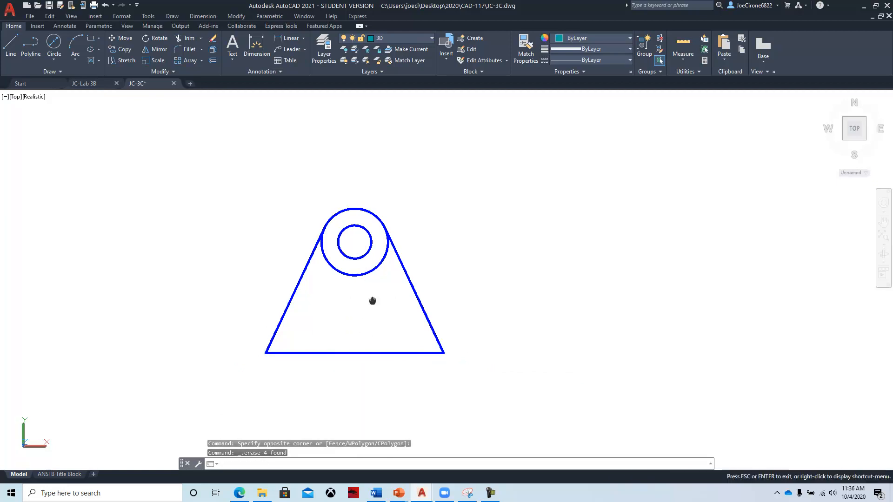
# - Copy the stripped front view about 219 units horizontally to the left, using its lower-left corner as the base point
pyautogui.moveTo(372, 298); pyautogui.dragTo(368, 320, button='middle')
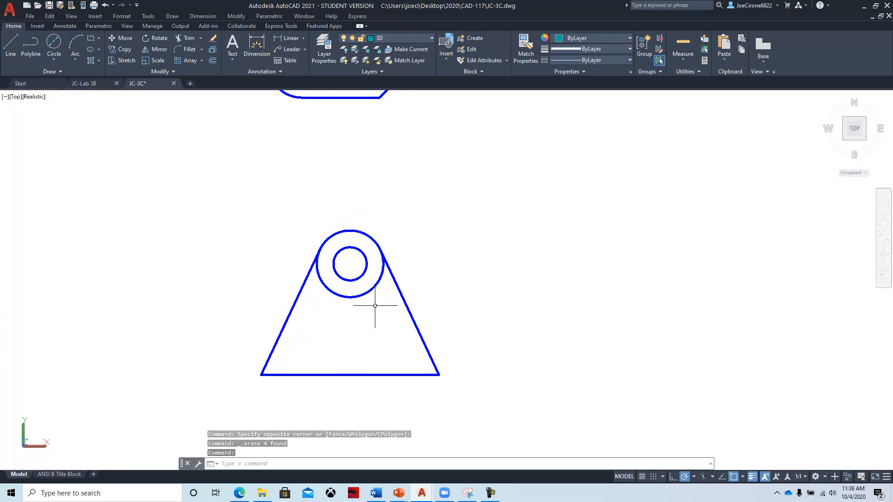
pyautogui.scroll(-2, 409, 328)
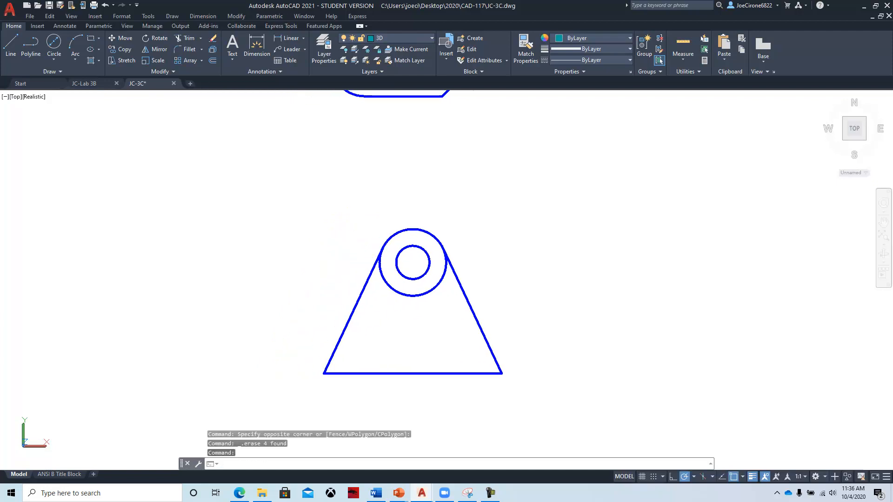
pyautogui.write('copy')
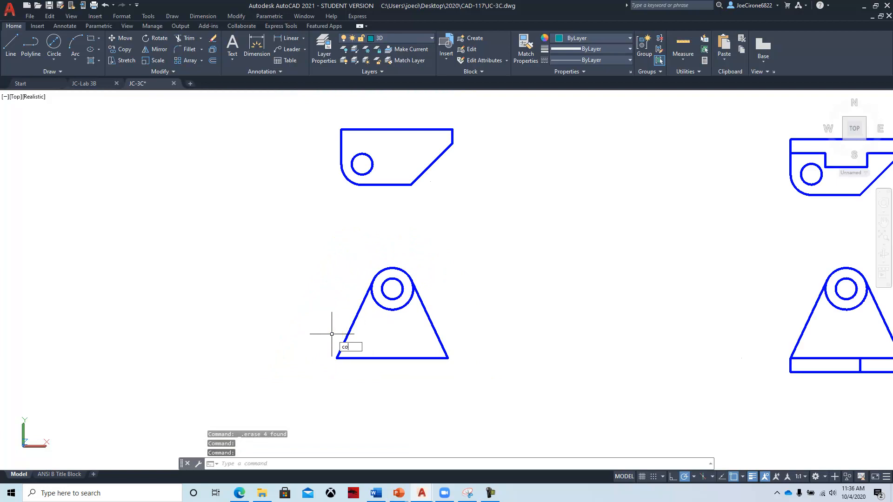
pyautogui.press('Return')
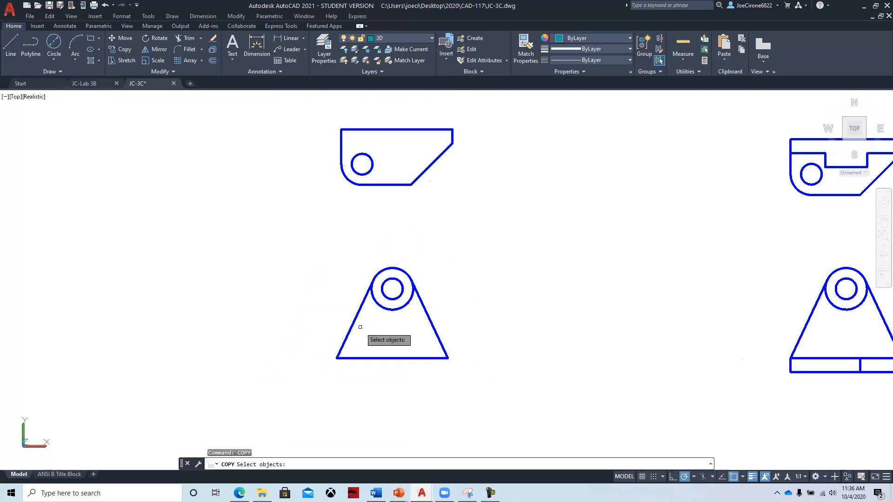
pyautogui.click(473, 374)
pyautogui.click(298, 255)
pyautogui.press('Return')
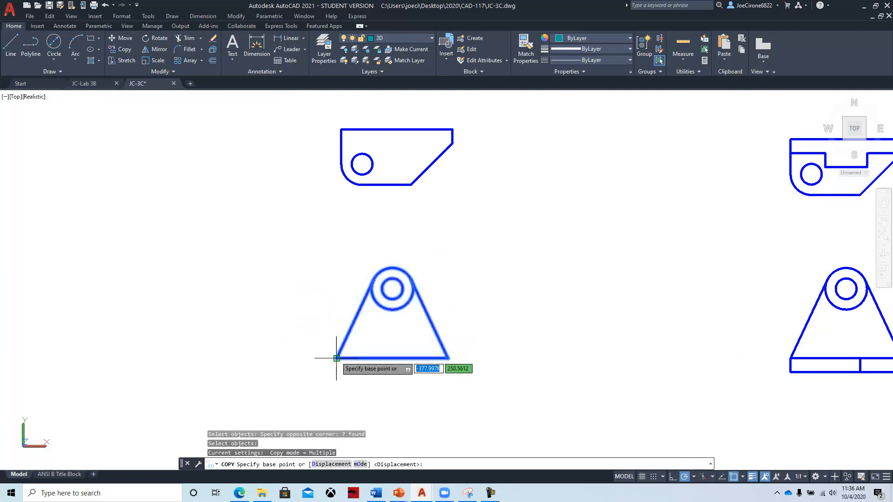
pyautogui.click(336, 358)
pyautogui.click(96, 358)
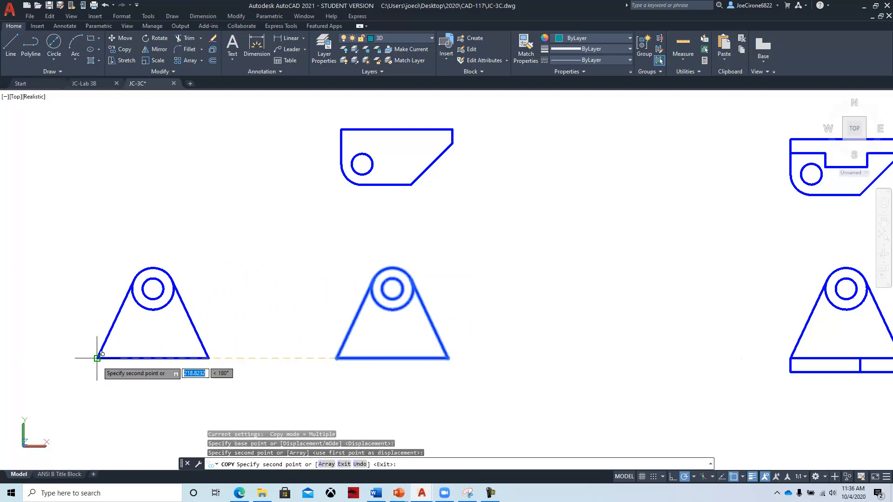
pyautogui.press('Escape')
pyautogui.moveTo(213, 330)
pyautogui.mouseDown(button='middle')
pyautogui.moveTo(289, 361)
pyautogui.moveTo(309, 353)
pyautogui.moveTo(268, 345)
pyautogui.moveTo(281, 353)
pyautogui.mouseUp(button='middle')
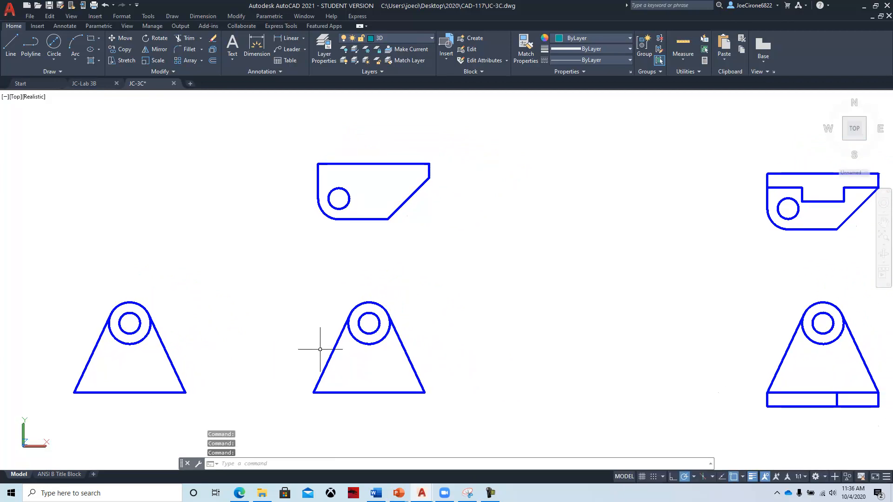
# - Set the view to SE Isometric and check the Shaft Support dimensions in the PDF drawing in the browser
pyautogui.click(15, 97)
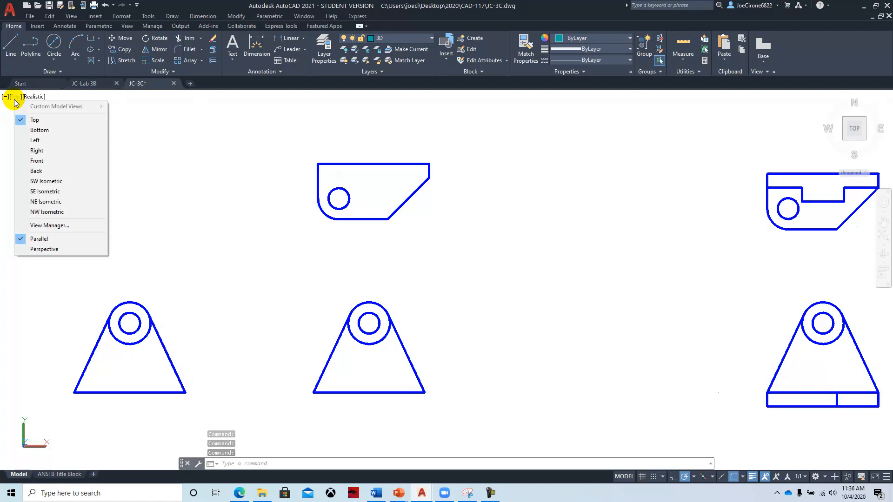
pyautogui.click(58, 193)
pyautogui.moveTo(207, 181); pyautogui.dragTo(245, 261, button='middle')
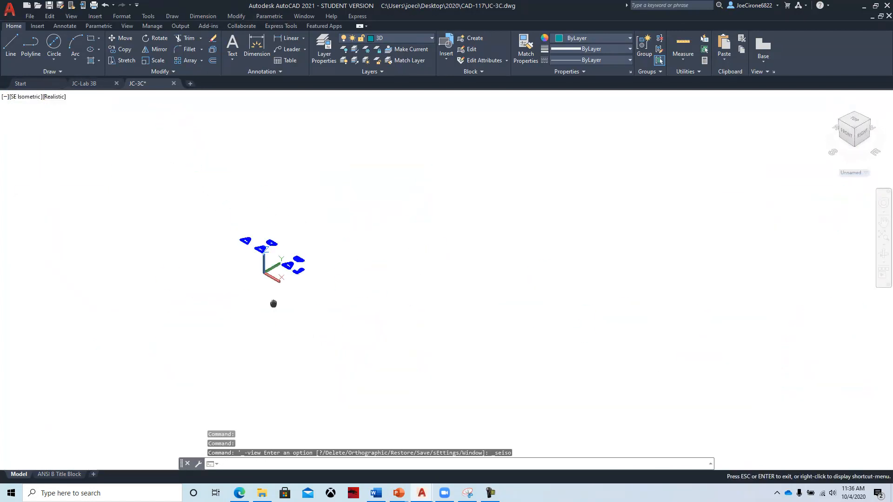
pyautogui.scroll(8, 233, 249)
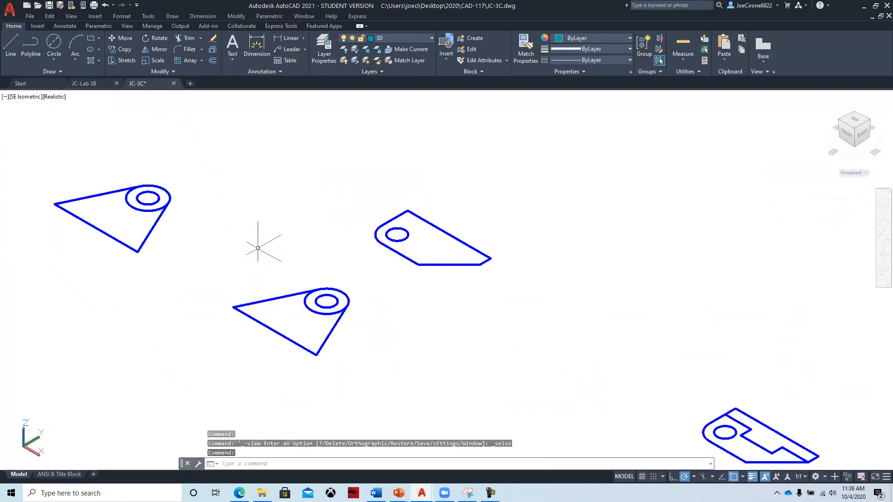
pyautogui.scroll(3, 328, 268)
pyautogui.scroll(-2, 343, 275)
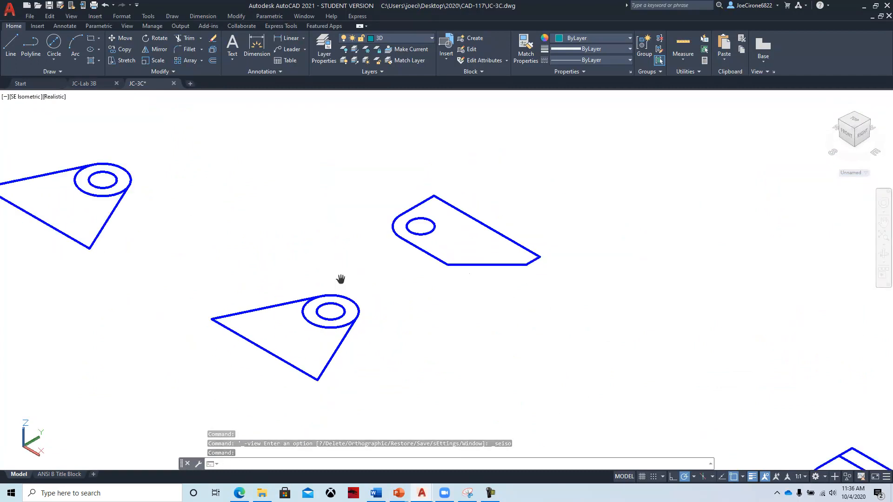
pyautogui.moveTo(341, 277); pyautogui.dragTo(351, 288, button='middle')
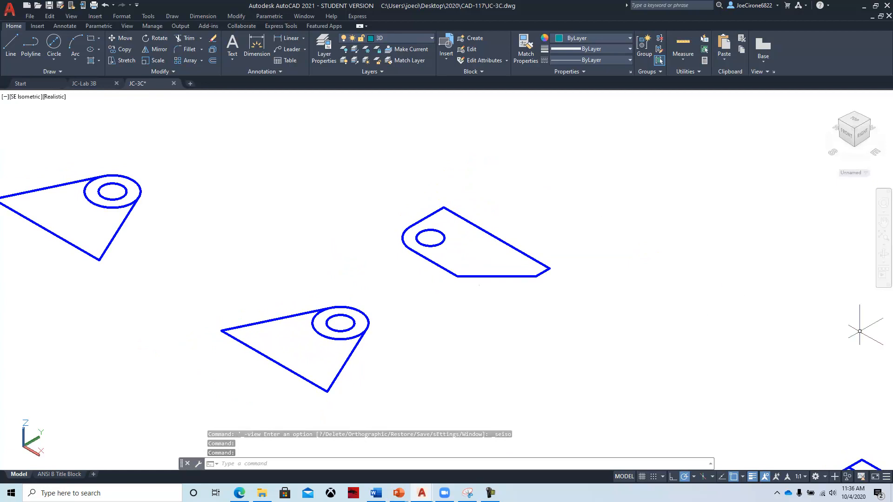
pyautogui.hotkey('alt', 'Tab')
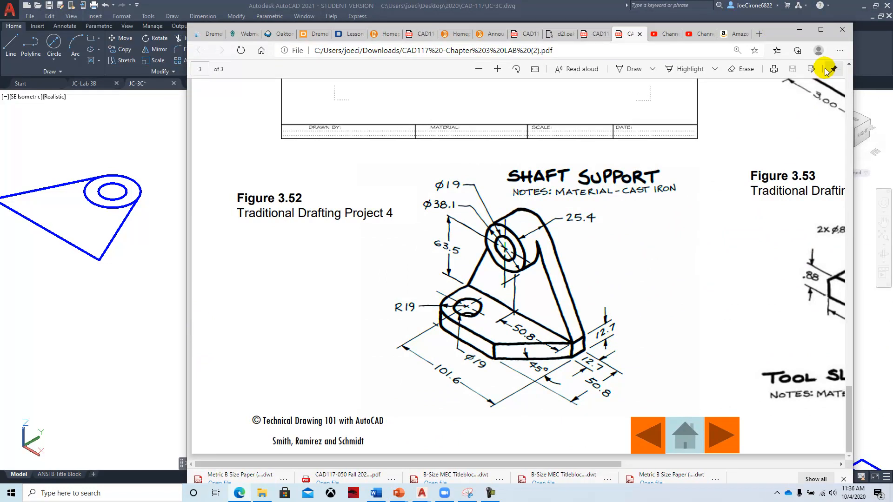
pyautogui.click(799, 30)
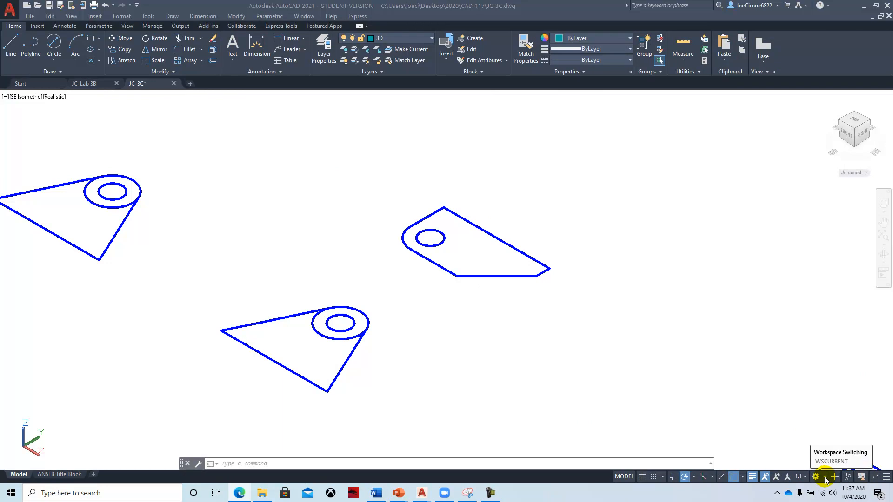
# - Switch to the 3D Basics workspace and set the visual style to Conceptual
pyautogui.click(823, 479)
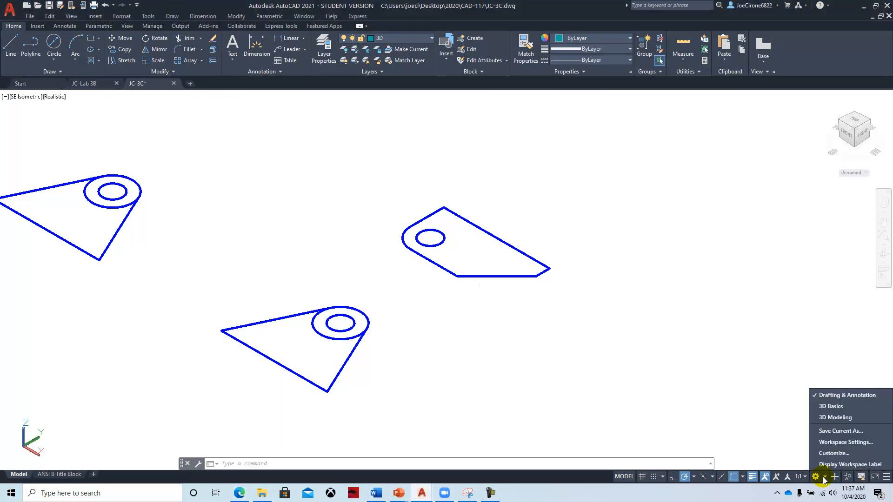
pyautogui.click(830, 408)
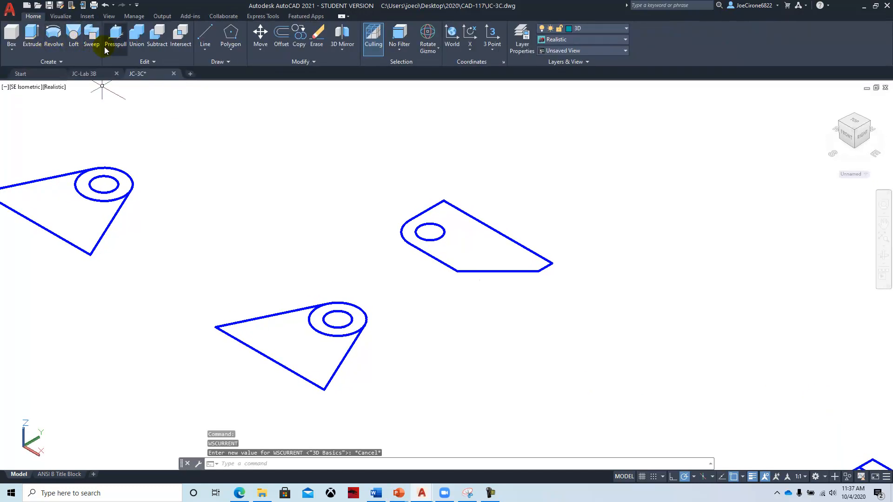
pyautogui.click(54, 87)
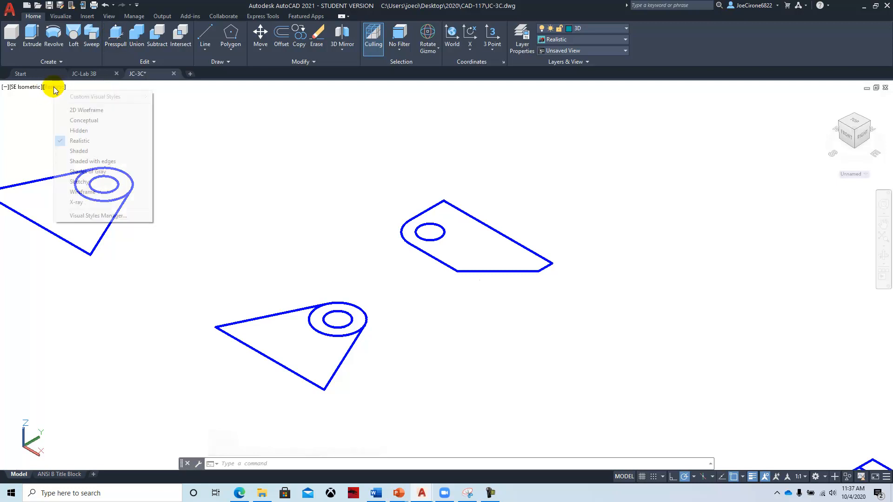
pyautogui.click(86, 120)
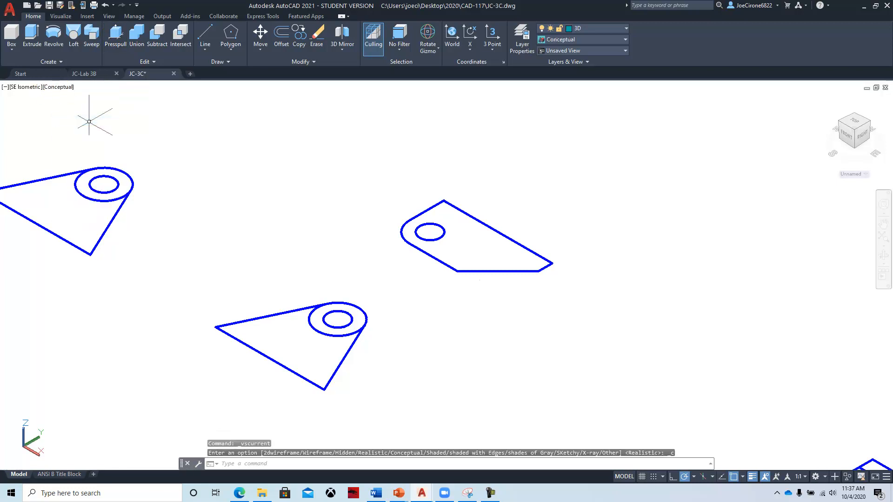
# - Presspull the base plate profile up 12.7, leaving its round hole open
pyautogui.click(119, 43)
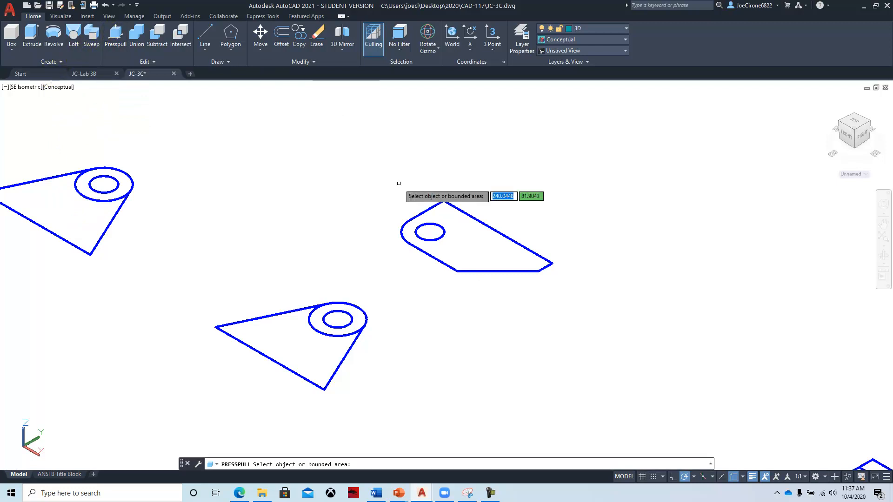
pyautogui.click(484, 255)
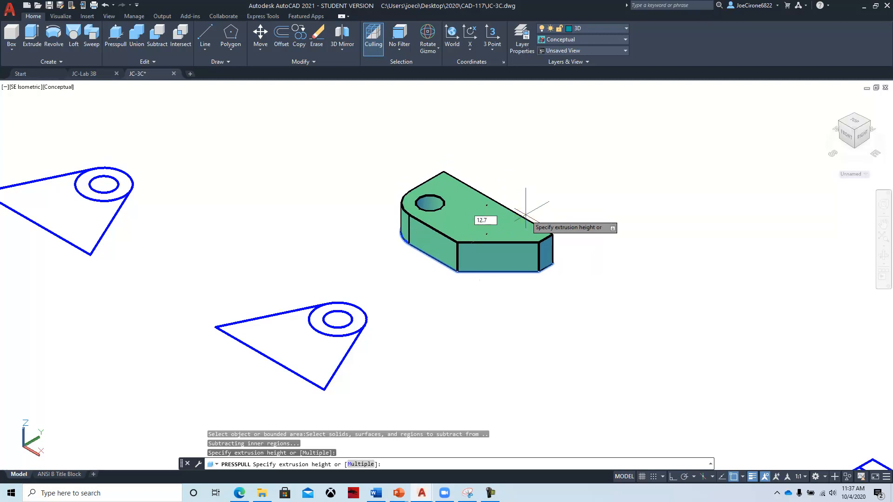
pyautogui.press('Return')
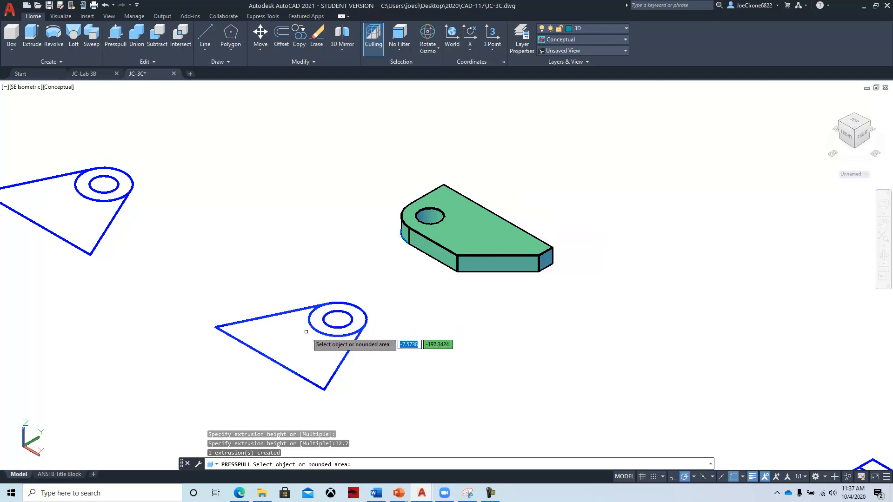
# - Presspull the triangular web area of the nearer front view copy up 12.7
pyautogui.click(300, 345)
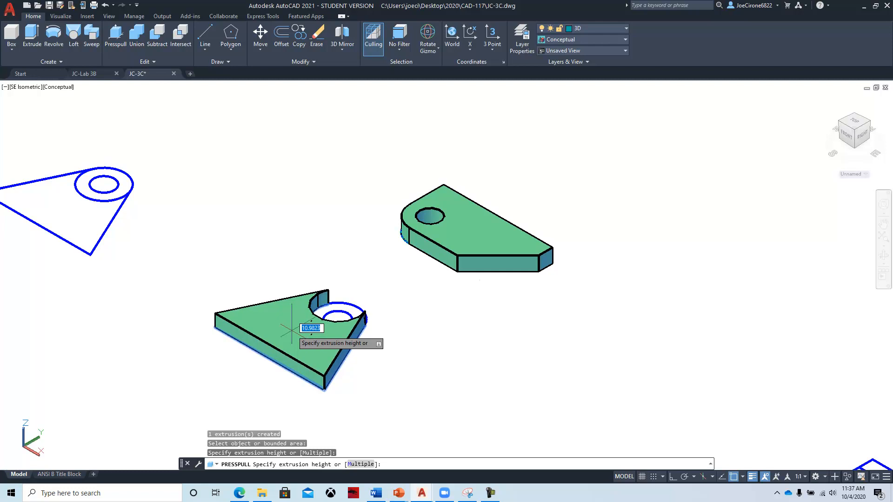
pyautogui.write('.7')
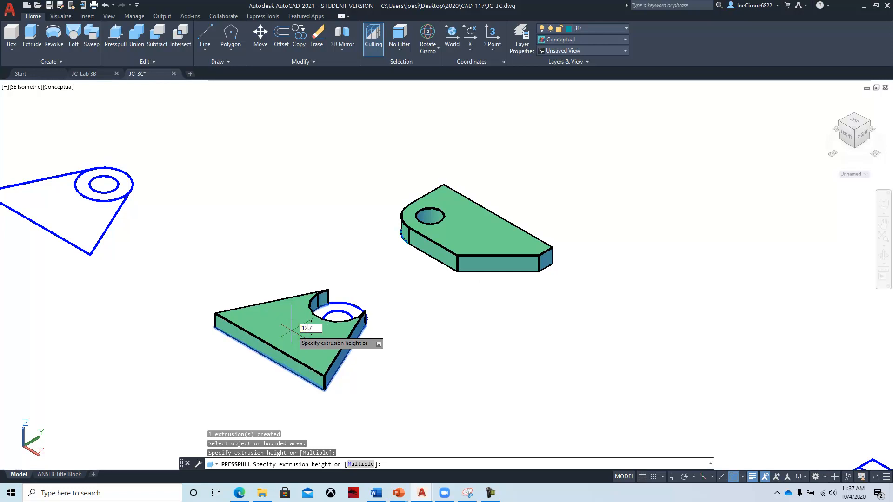
pyautogui.press('Return')
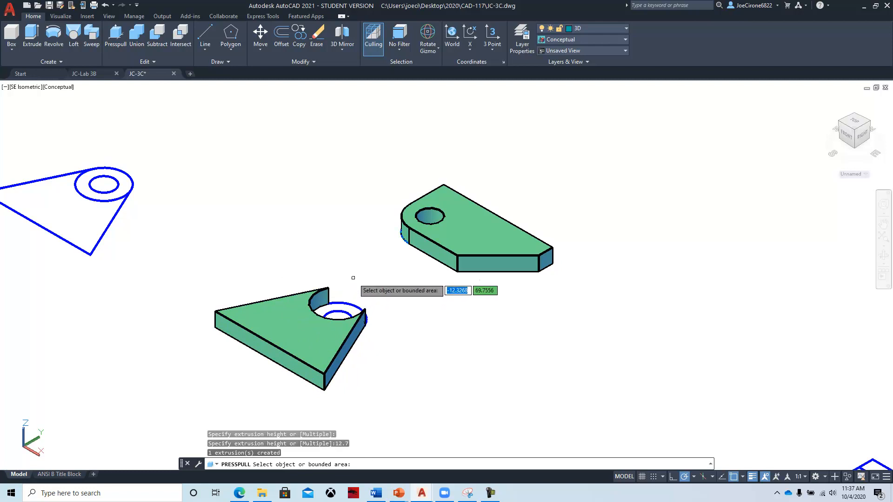
# - Presspull the ring between the boss's two circles to a height of 25.4 and end the command
pyautogui.click(349, 309)
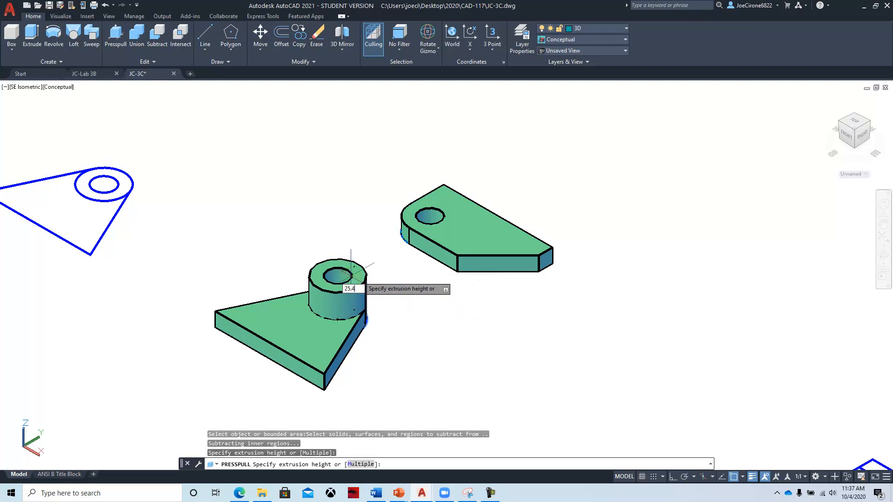
pyautogui.press('Return')
pyautogui.press('Return')
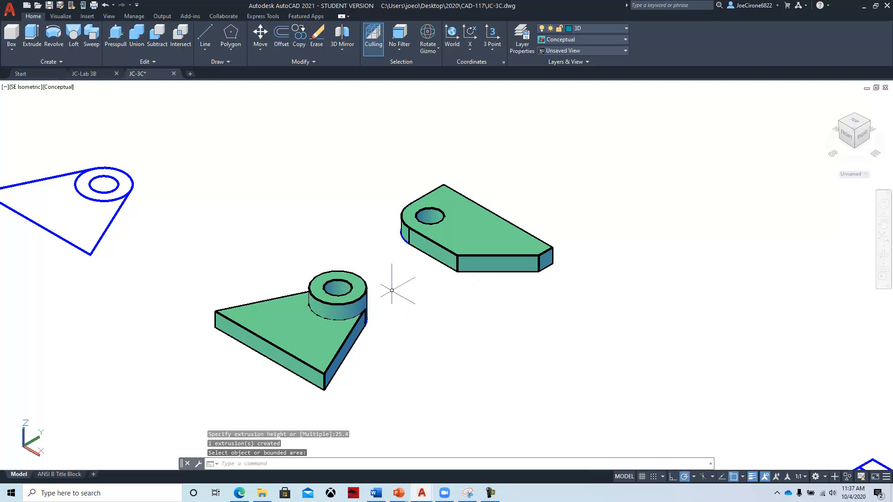
# - Erase the spare flat copy of the front view farthest from the base plate
pyautogui.click(149, 145)
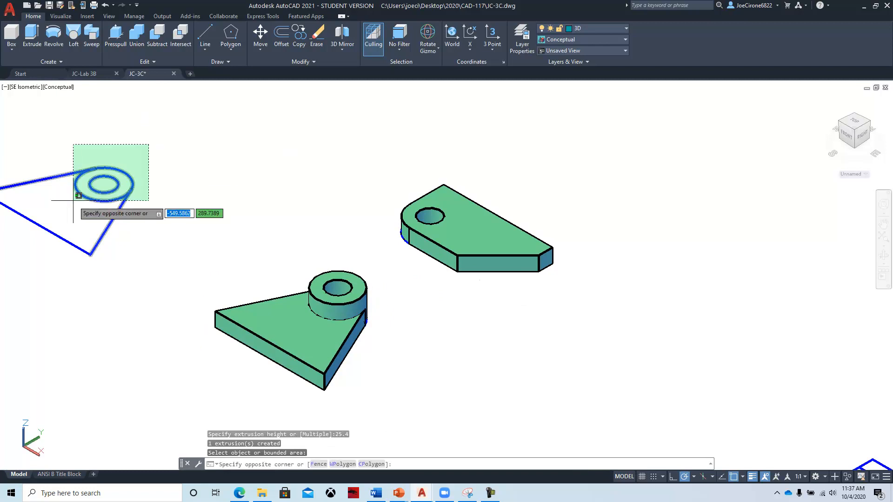
pyautogui.click(42, 266)
pyautogui.press('Delete')
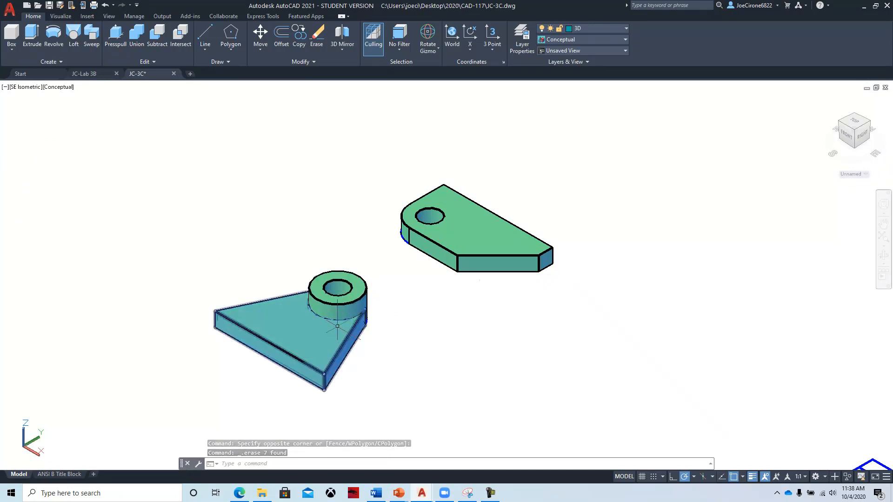
# - Union the triangular web and the cylindrical boss into one upright solid
pyautogui.click(136, 33)
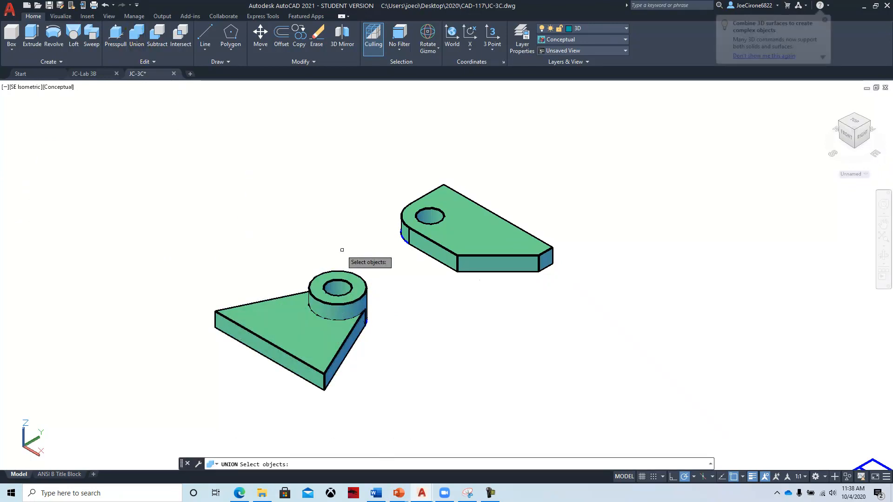
pyautogui.click(335, 247)
pyautogui.click(271, 326)
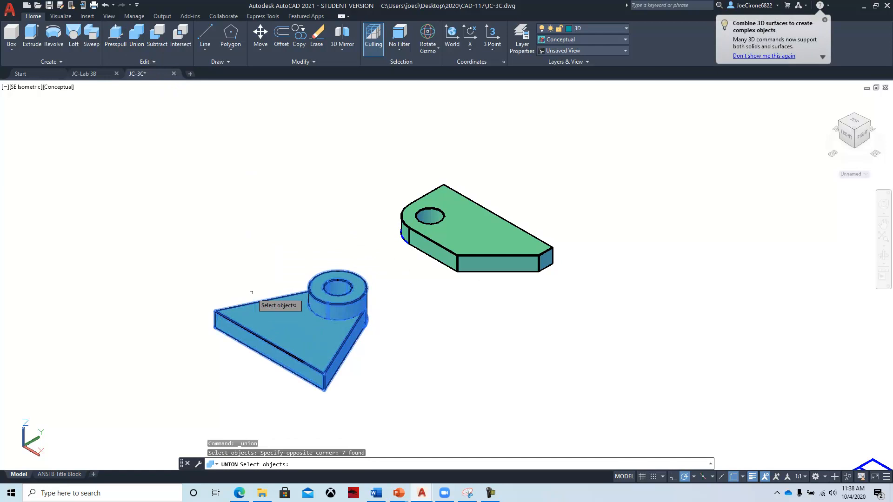
pyautogui.press('Return')
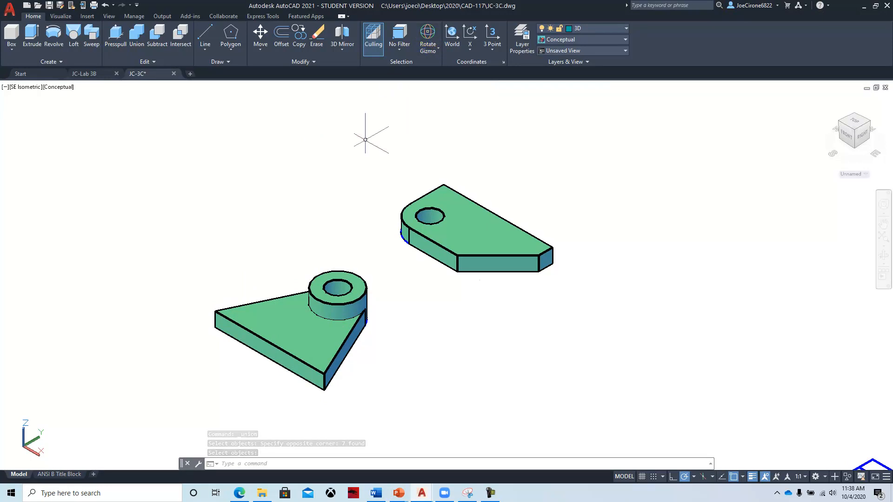
# - Turn Ortho on and rotate the upright solid 90 degrees about the X axis so that it stands vertically
pyautogui.click(322, 327)
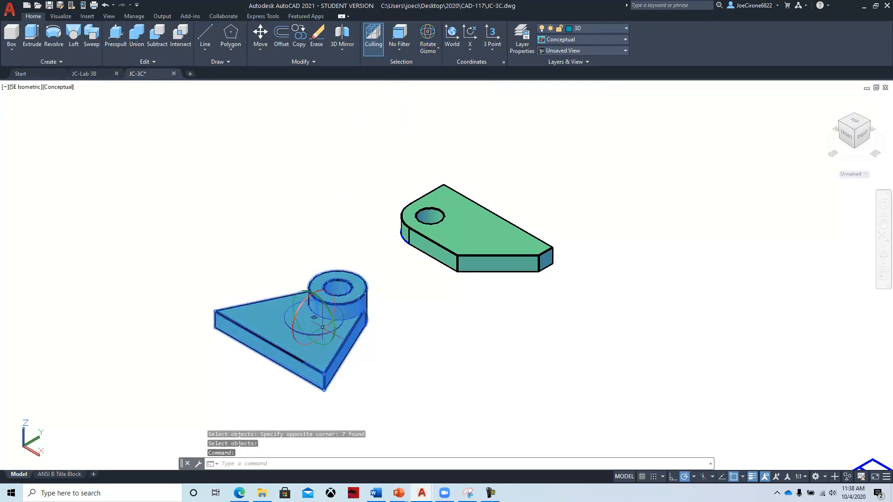
pyautogui.click(311, 298)
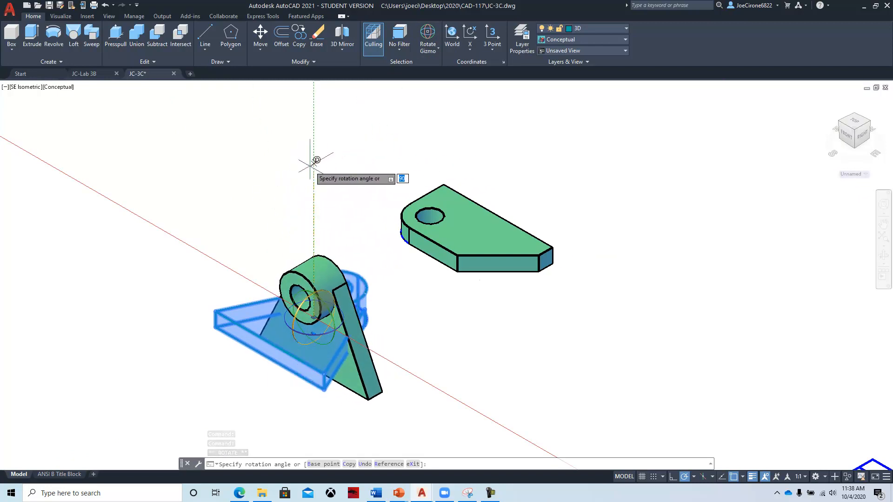
pyautogui.press('Escape')
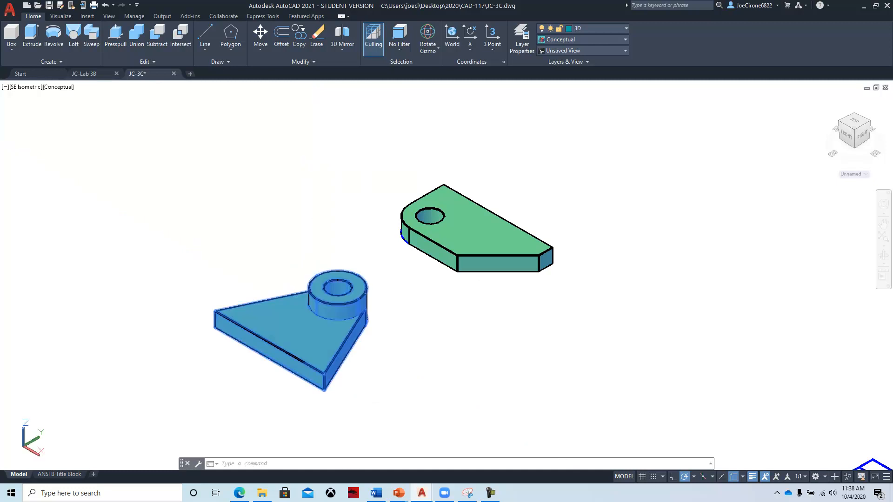
pyautogui.click(672, 478)
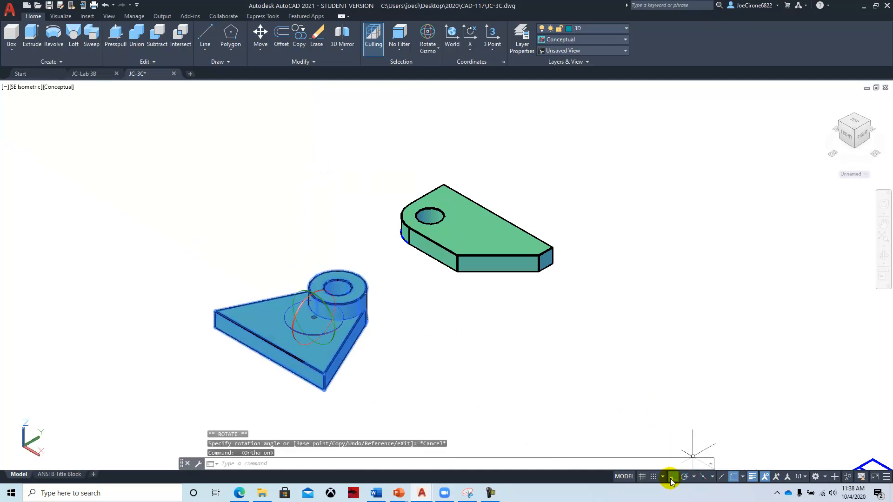
pyautogui.click(302, 299)
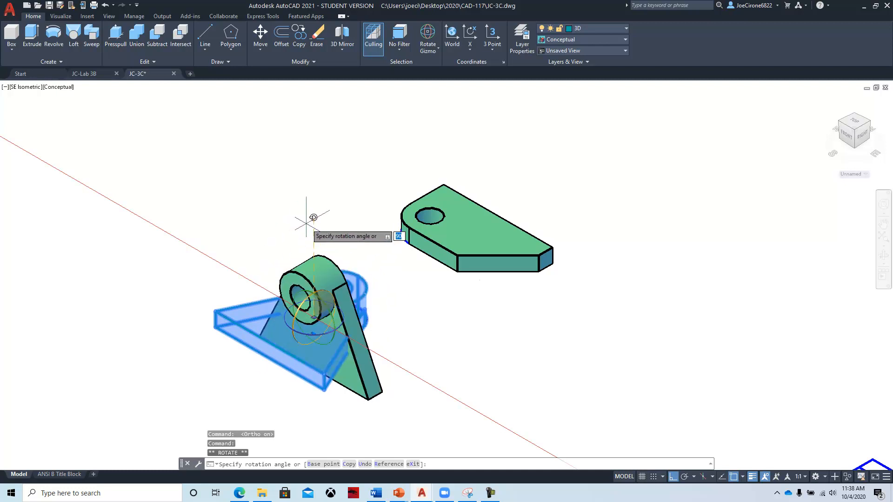
pyautogui.click(303, 164)
pyautogui.press('Escape')
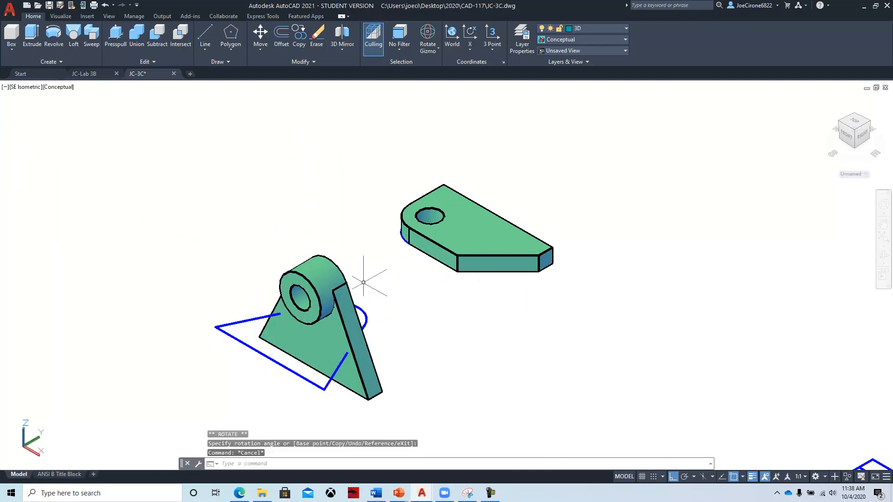
# - Move the upright by its lower back corner onto the matching top back corner of the base plate
pyautogui.click(260, 35)
pyautogui.click(376, 387)
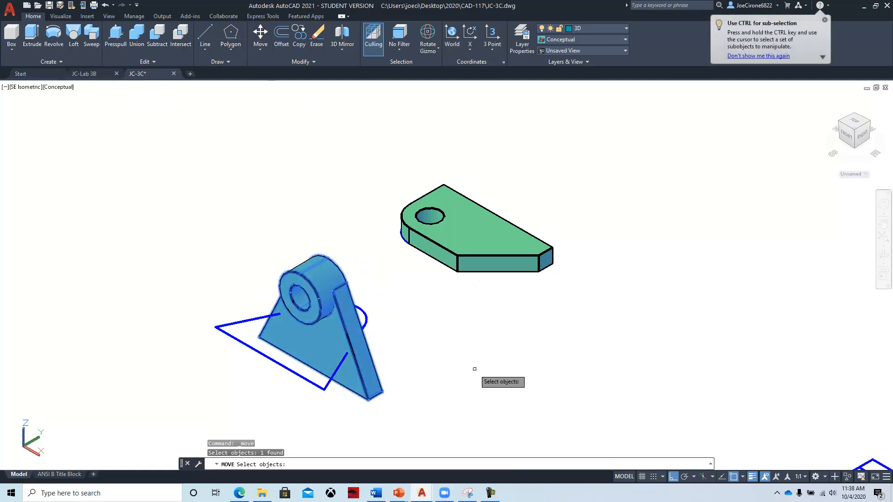
pyautogui.press('Return')
pyautogui.click(382, 392)
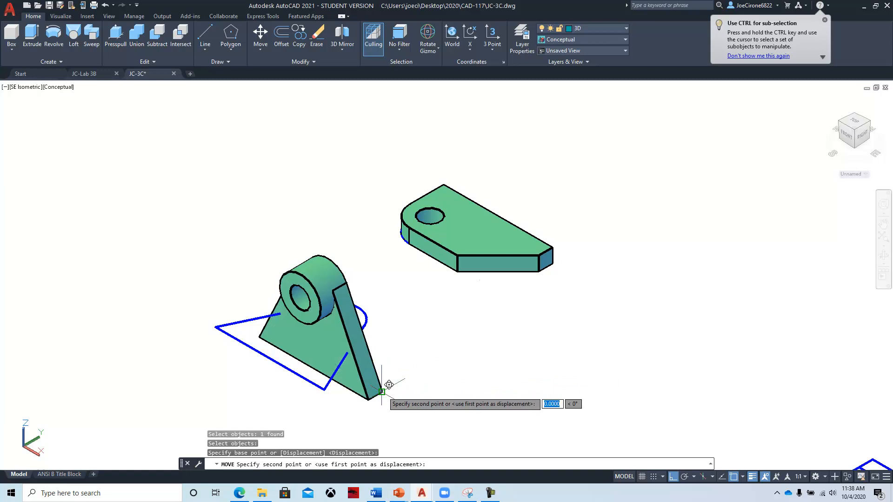
pyautogui.click(559, 241)
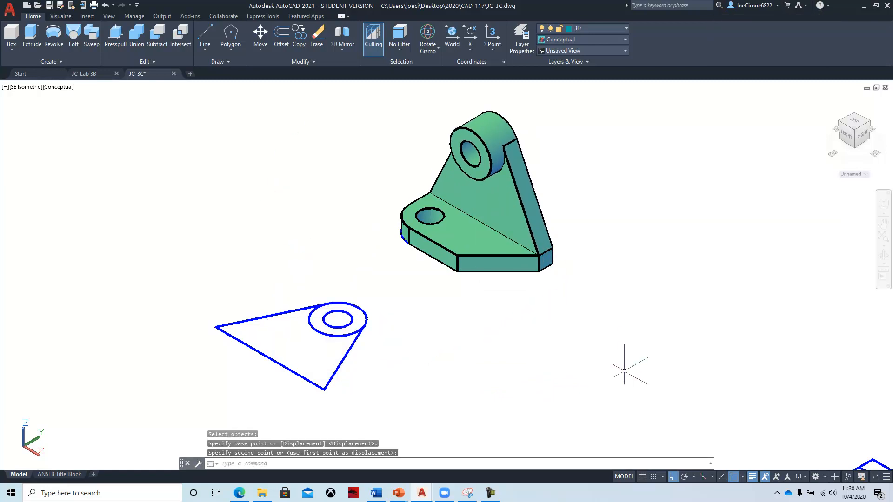
# - Erase the leftover flat front view profile that the upright was extruded from
pyautogui.click(381, 282)
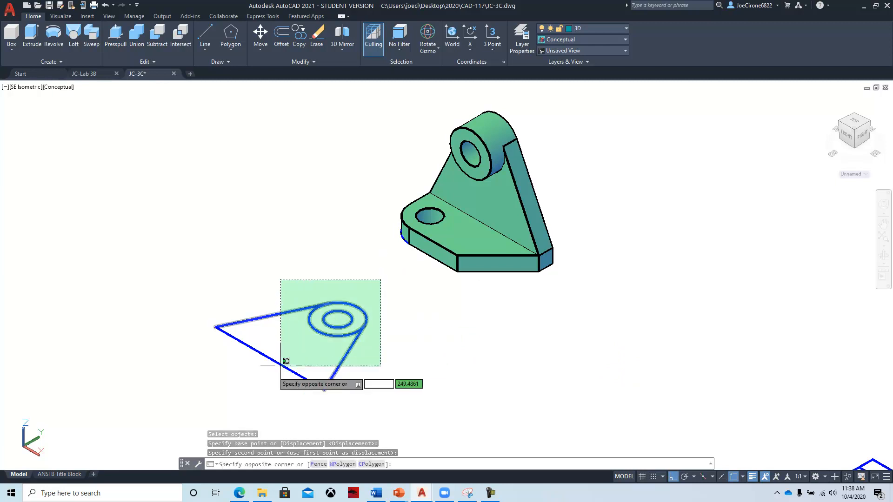
pyautogui.click(226, 395)
pyautogui.press('Delete')
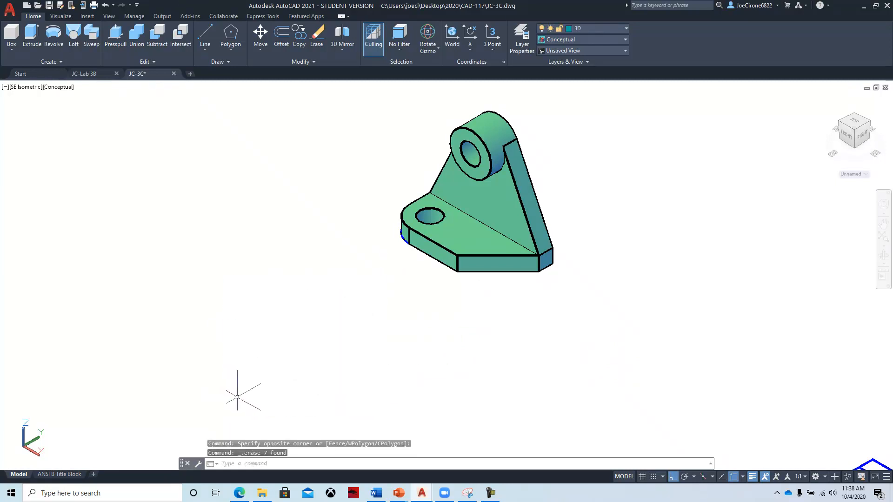
# - Try moving the upright away from the base plate and undo the move
pyautogui.click(260, 33)
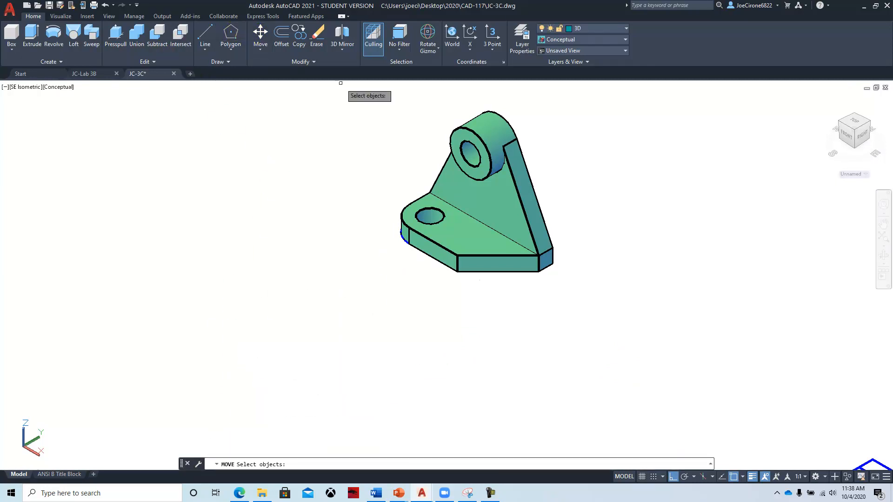
pyautogui.click(493, 148)
pyautogui.press('Return')
pyautogui.click(565, 185)
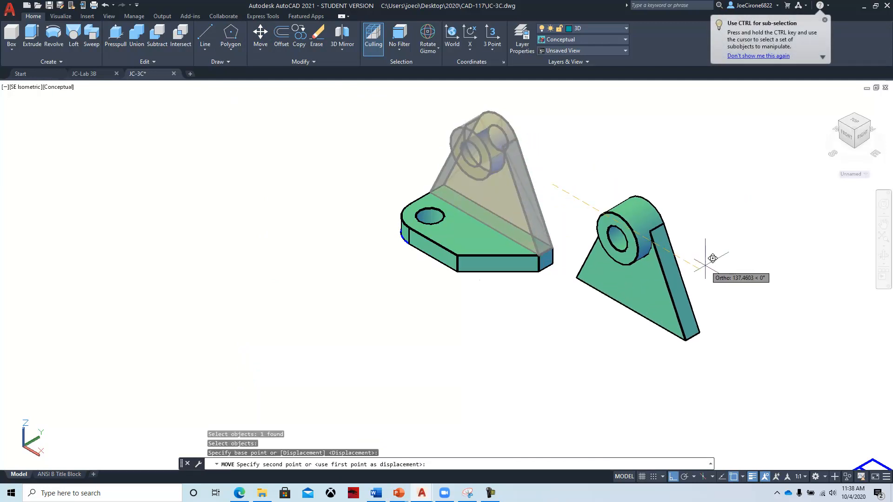
pyautogui.click(713, 258)
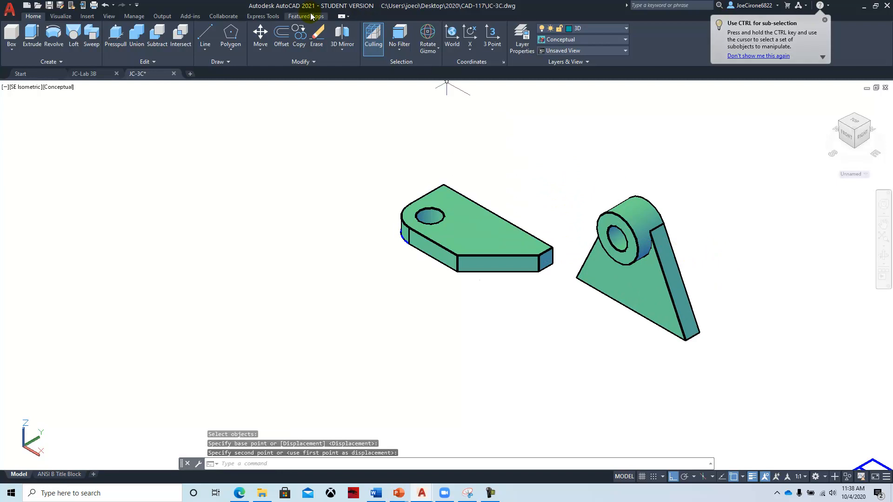
pyautogui.click(106, 6)
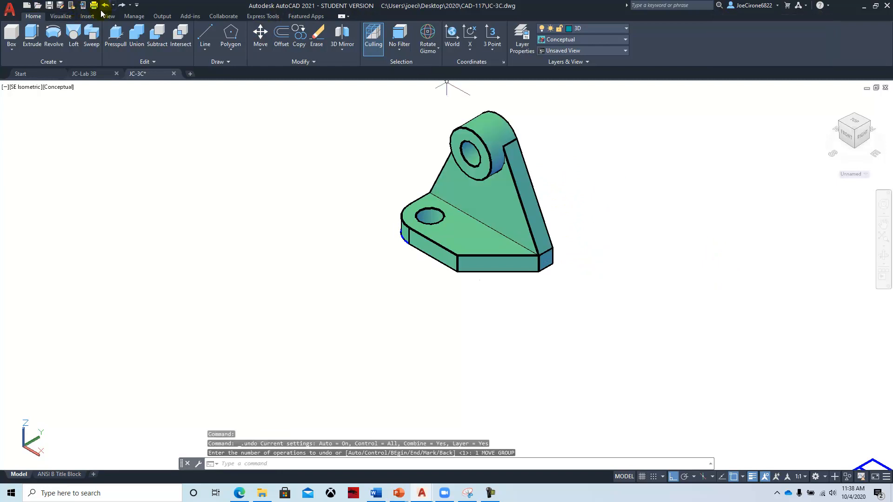
# - Union the upright and the base plate into one shaft support solid
pyautogui.click(132, 43)
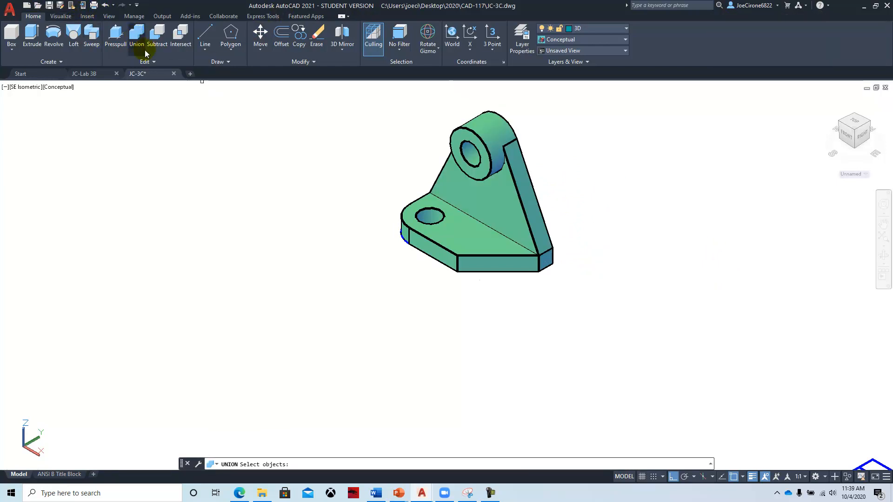
pyautogui.click(571, 149)
pyautogui.click(504, 286)
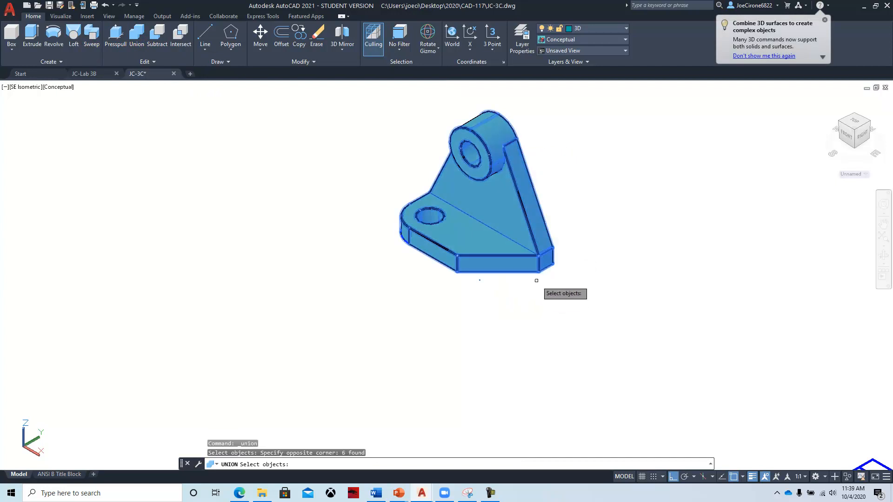
pyautogui.press('Return')
# - Move the unified shaft support solid off the flat top view profile that lies under its base
pyautogui.moveTo(223, 7); pyautogui.dragTo(248, 36)
pyautogui.click(285, 61)
pyautogui.click(500, 232)
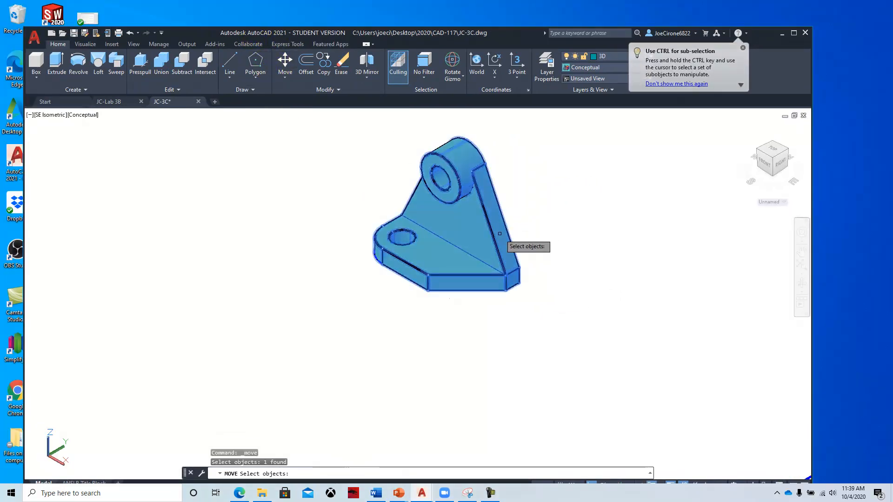
pyautogui.press('Return')
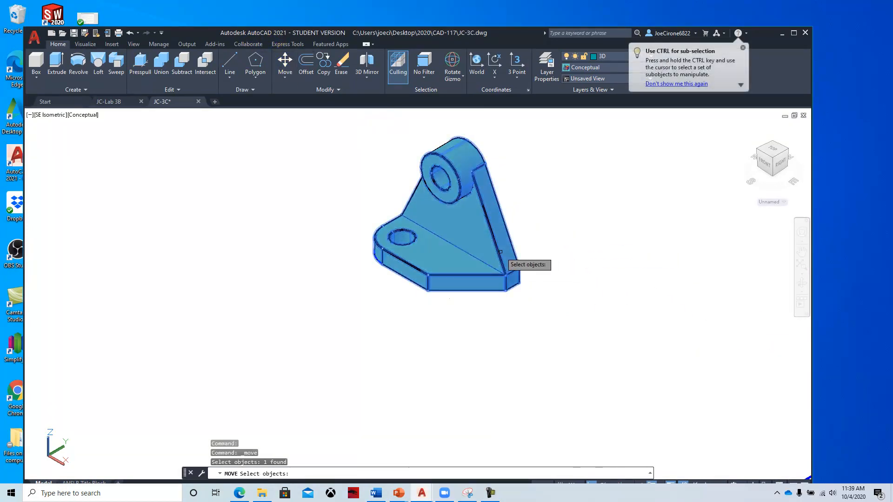
pyautogui.click(506, 275)
pyautogui.click(670, 392)
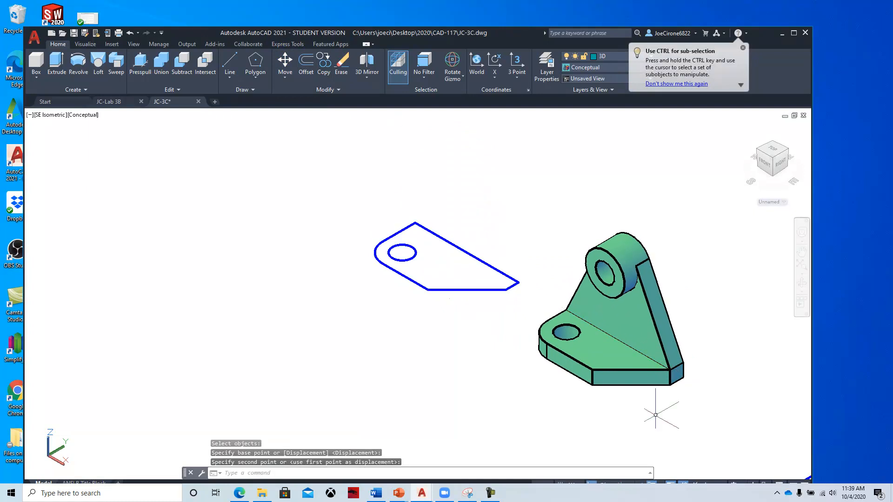
pyautogui.press('Escape')
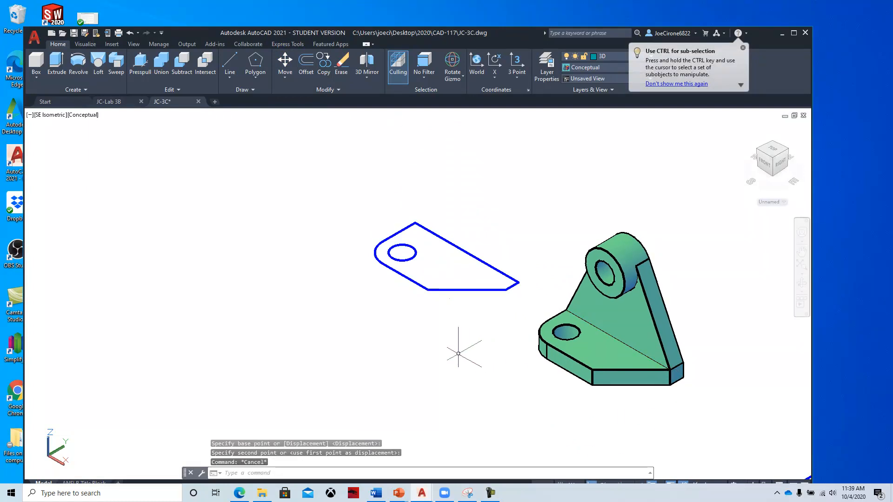
# - Erase the leftover flat top view profile that the base plate was extruded from
pyautogui.click(497, 213)
pyautogui.click(293, 341)
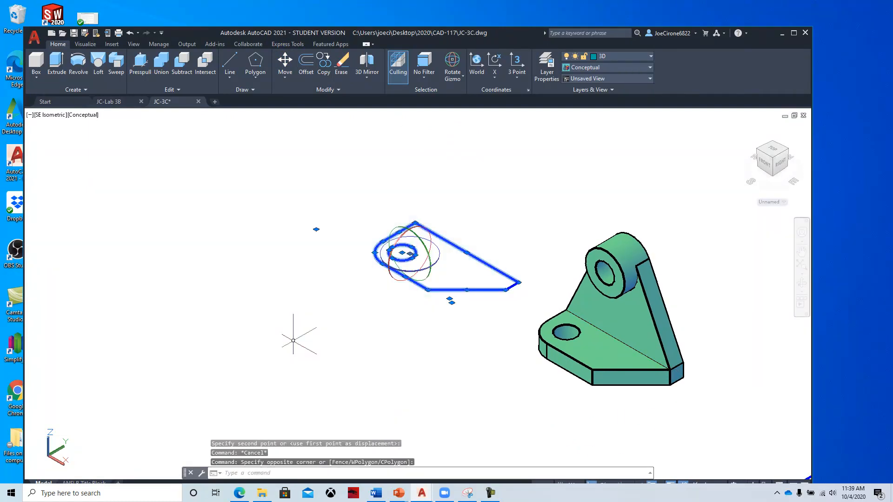
pyautogui.click(536, 256)
pyautogui.click(498, 297)
pyautogui.click(530, 252)
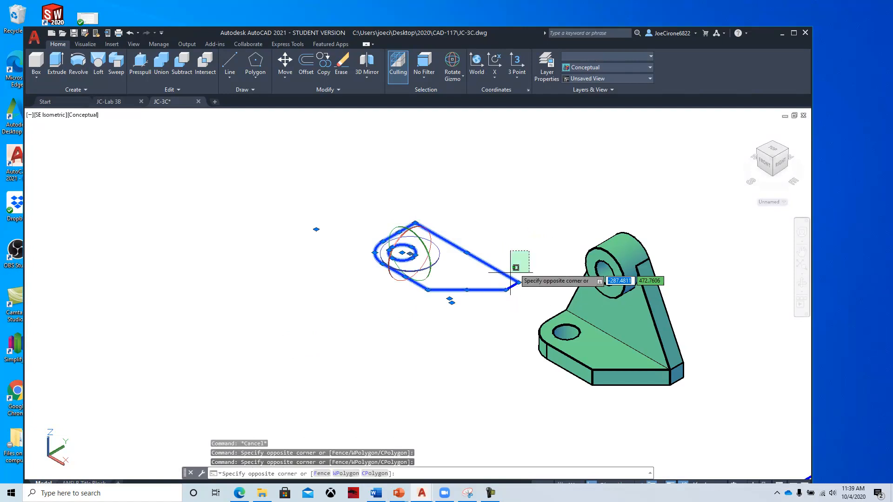
pyautogui.click(477, 304)
pyautogui.press('Delete')
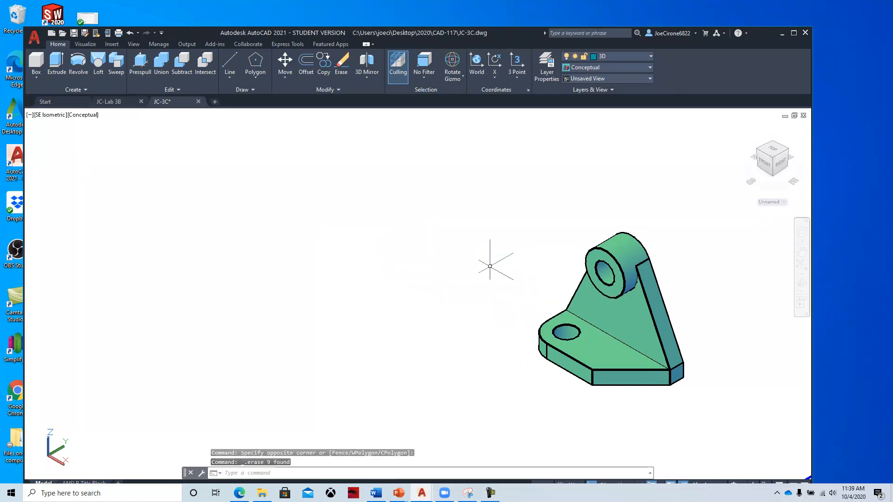
# - Move the shaft support solid well clear of the three original 2D views
pyautogui.scroll(-5, 414, 269)
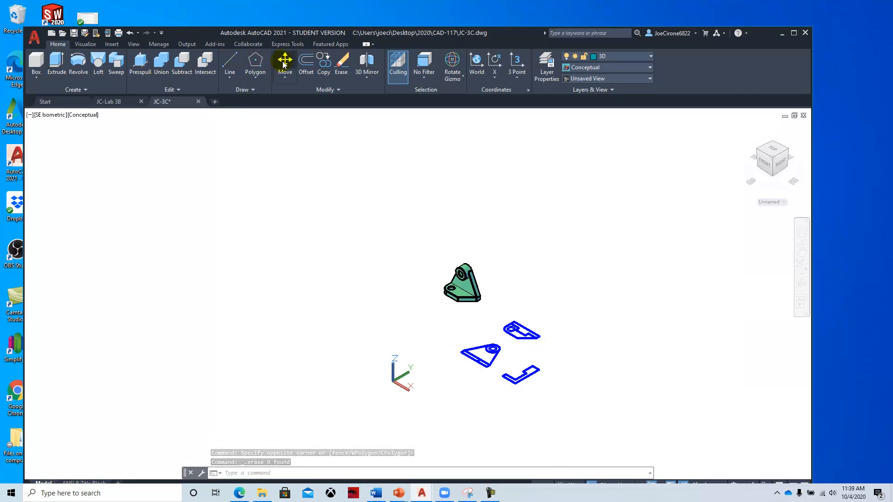
pyautogui.click(284, 63)
pyautogui.click(467, 289)
pyautogui.press('Return')
pyautogui.click(464, 289)
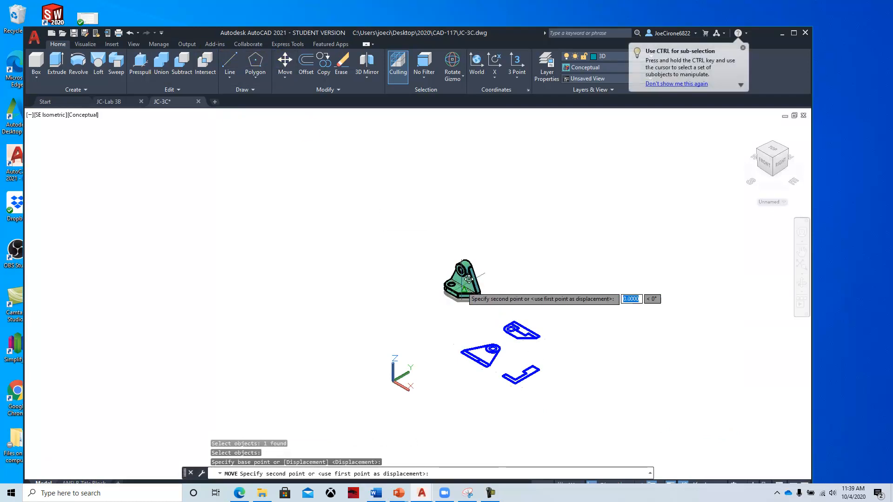
pyautogui.click(707, 423)
pyautogui.moveTo(578, 397); pyautogui.dragTo(497, 331, button='middle')
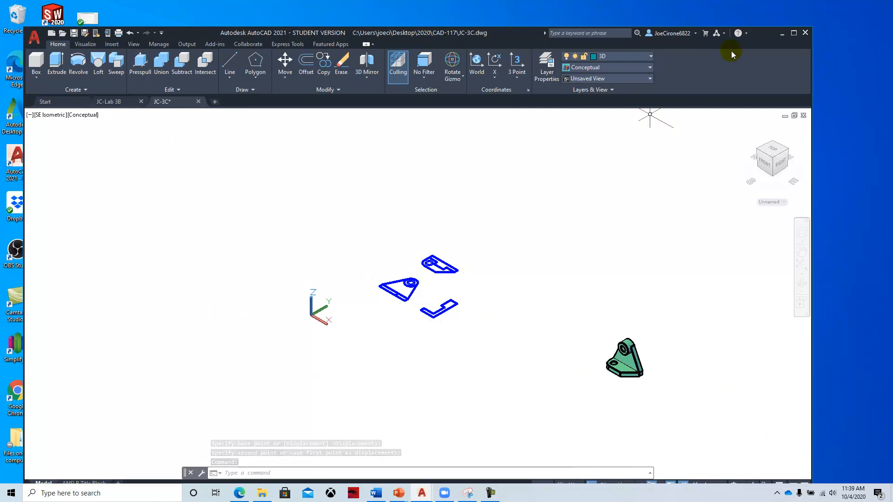
# - Maximize the program window and switch to the Drafting & Annotation workspace
pyautogui.click(794, 33)
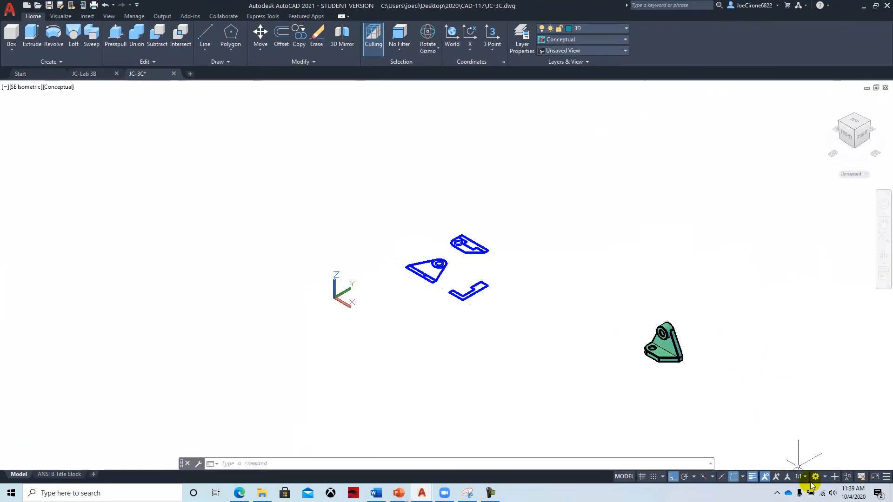
pyautogui.click(825, 477)
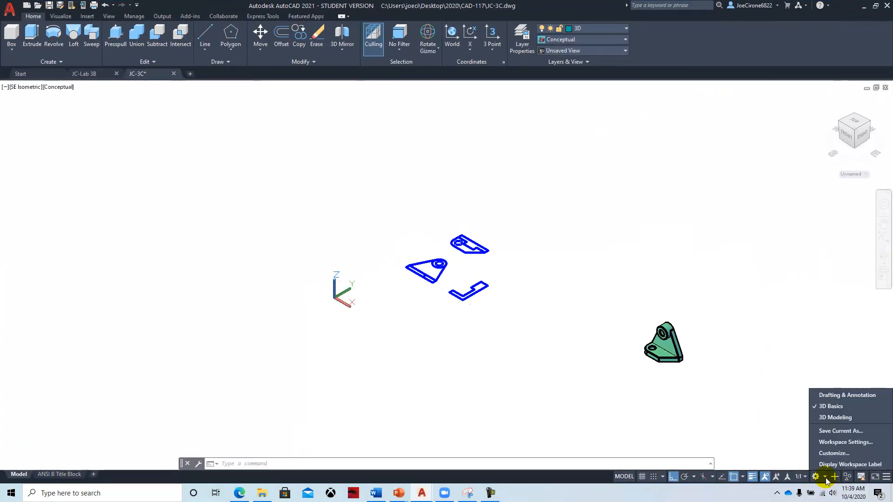
pyautogui.click(845, 396)
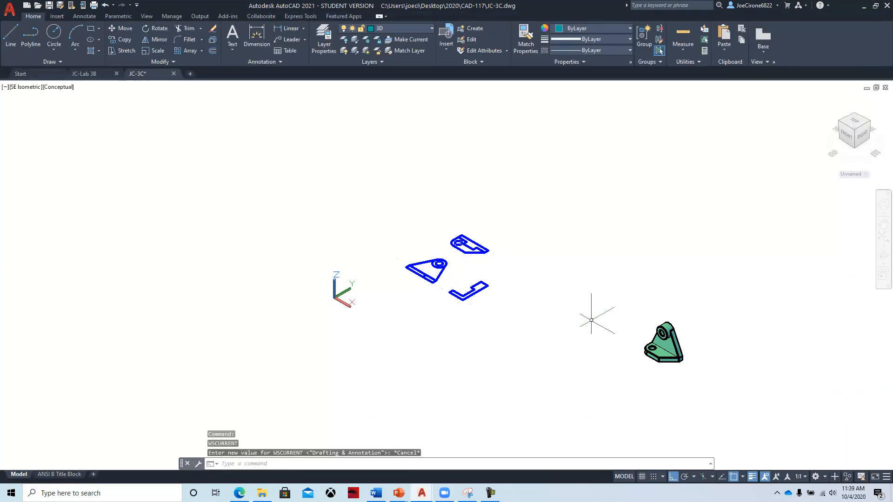
# - Turn on the CEN, DIM and HID layers
pyautogui.click(431, 29)
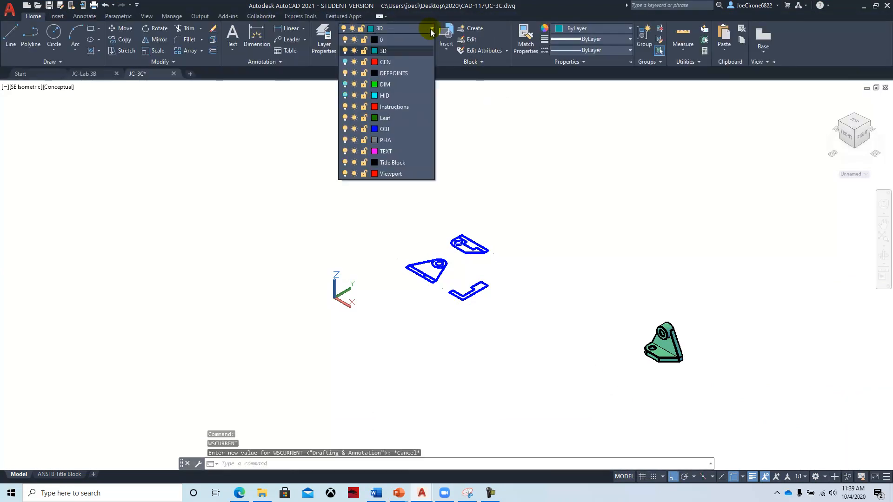
pyautogui.click(345, 62)
pyautogui.click(344, 84)
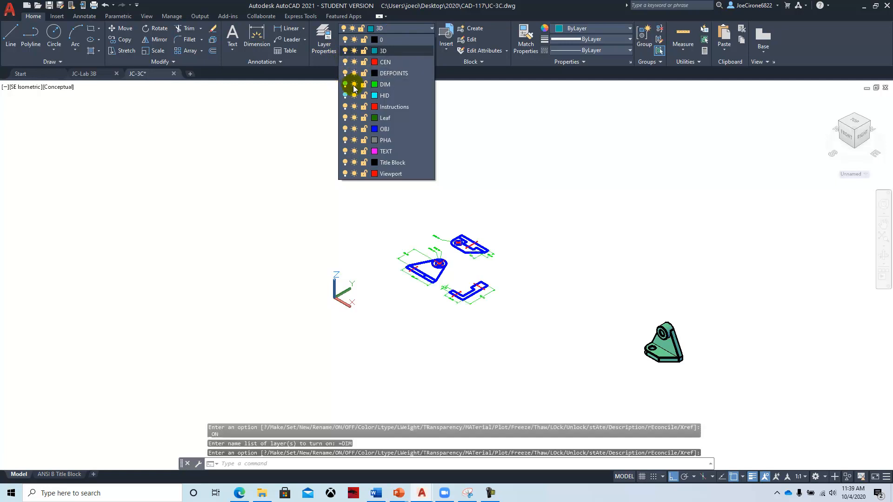
pyautogui.click(345, 95)
pyautogui.click(262, 255)
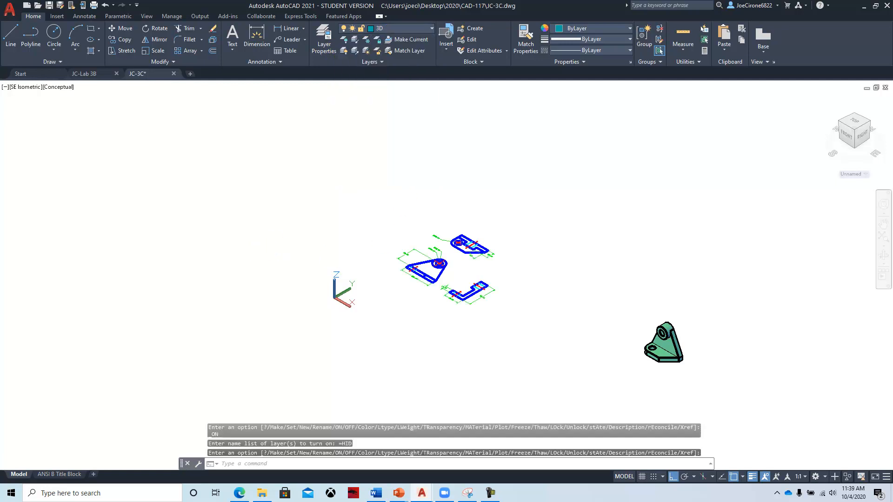
# - Open the ANSI B Title Block layout and make Viewport the current layer
pyautogui.click(59, 474)
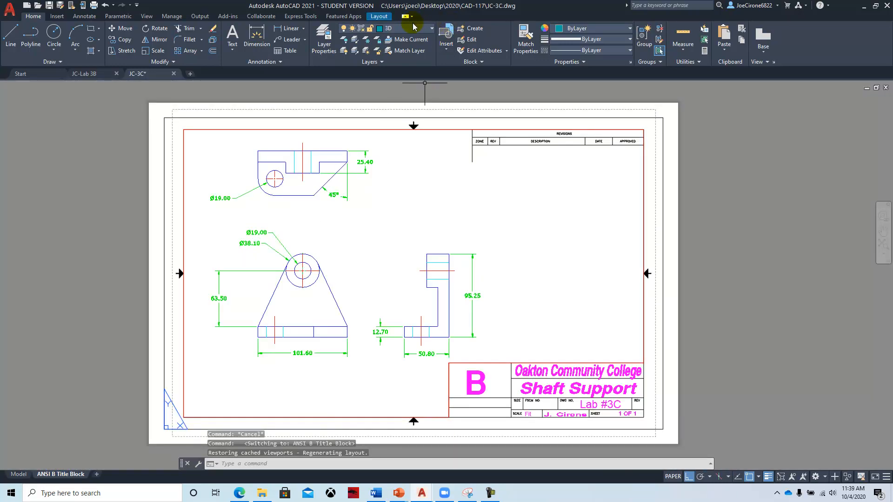
pyautogui.click(426, 29)
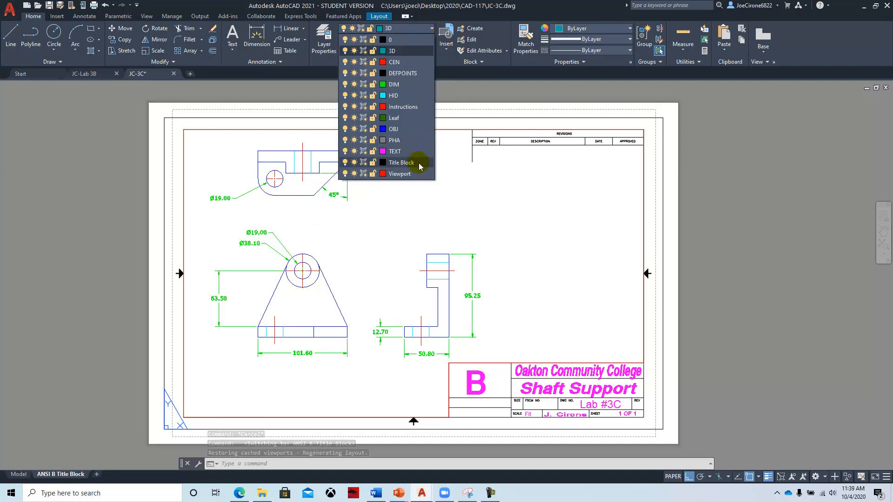
pyautogui.click(408, 174)
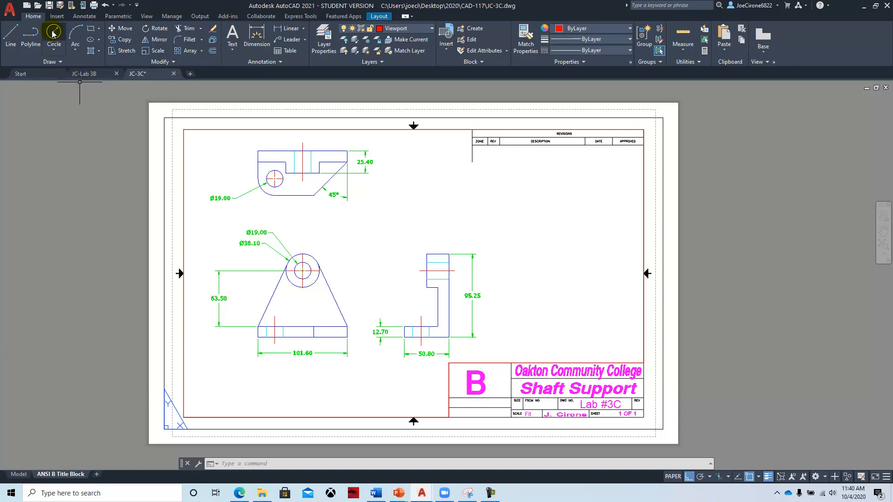
# - Draw a circle with a radius of about 2.56 in the empty sheet area above the title block
pyautogui.click(54, 32)
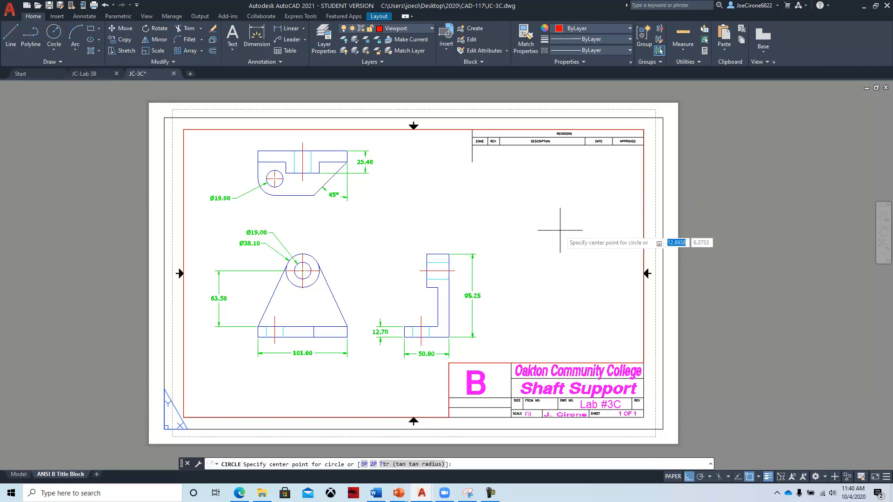
pyautogui.click(561, 230)
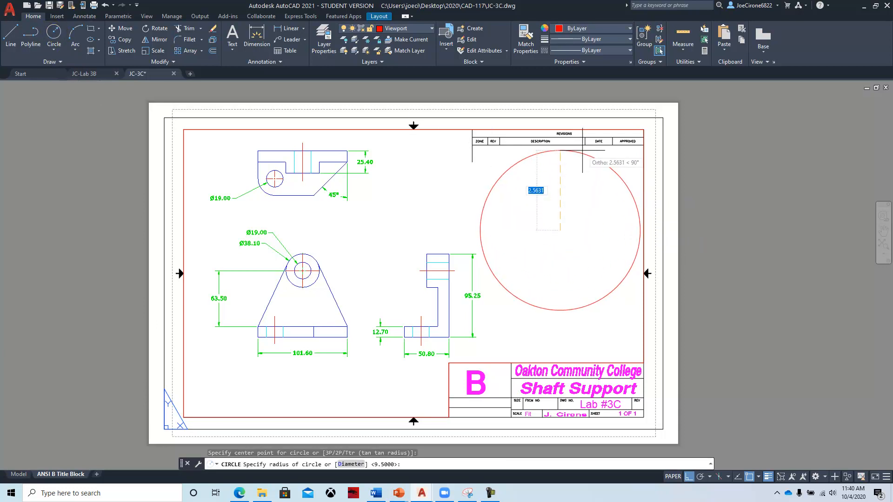
pyautogui.click(560, 151)
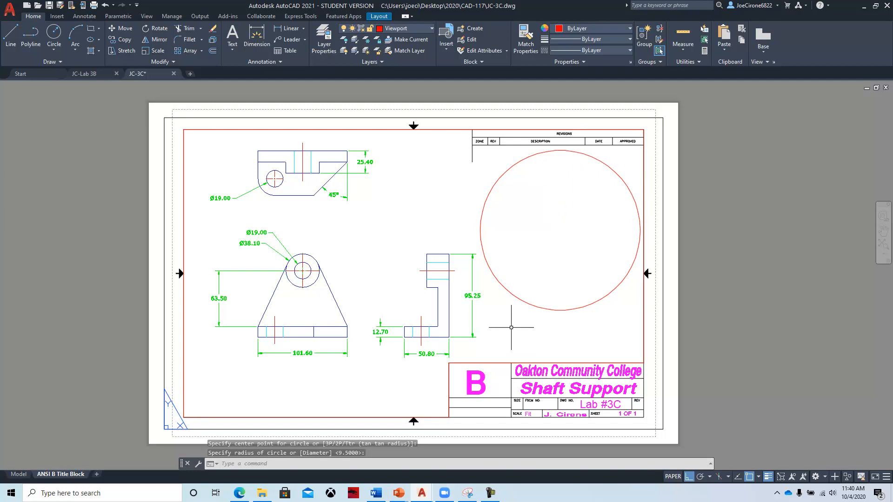
# - Show the menu bar and convert the circle into a viewport with the Object viewport option
pyautogui.click(137, 6)
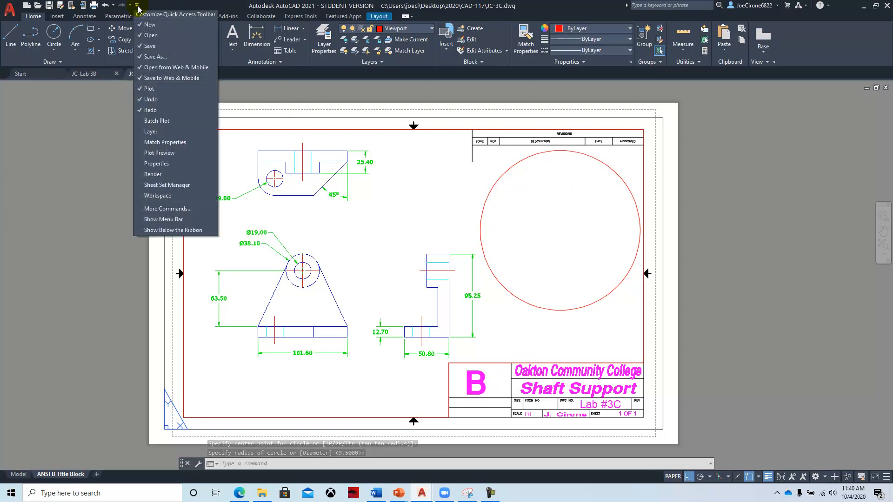
pyautogui.click(164, 220)
pyautogui.click(71, 17)
pyautogui.moveTo(93, 154)
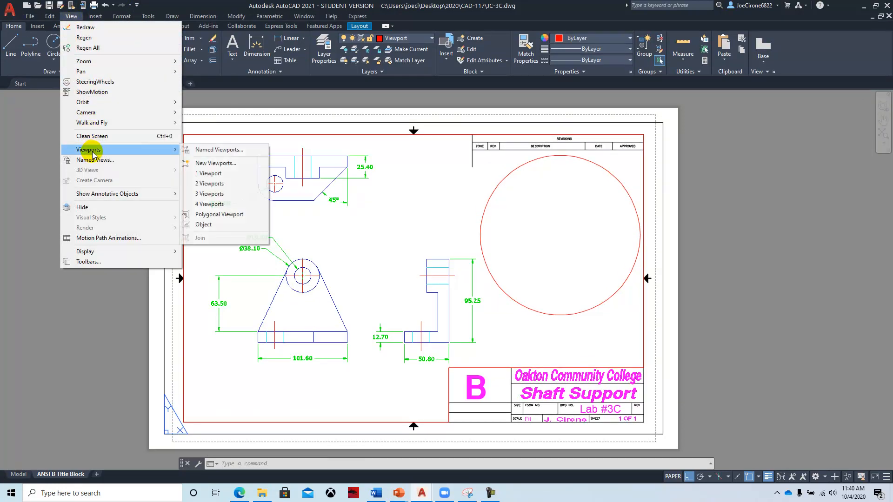
pyautogui.click(203, 224)
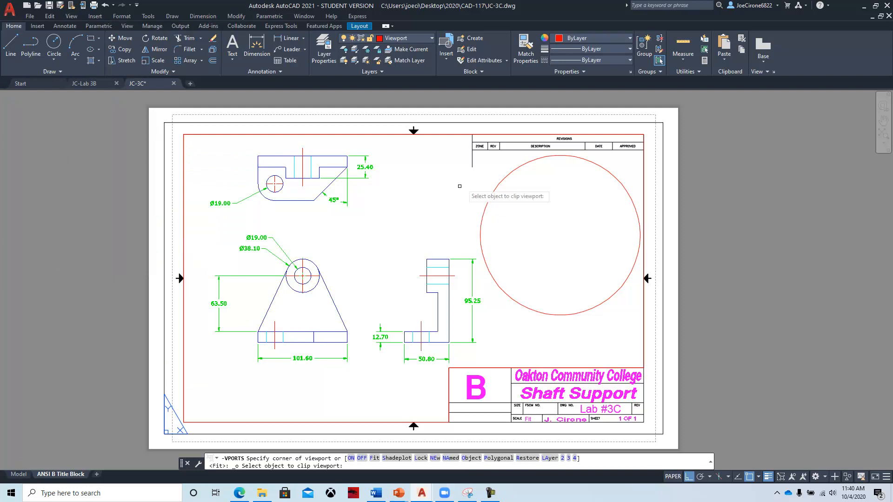
pyautogui.click(504, 179)
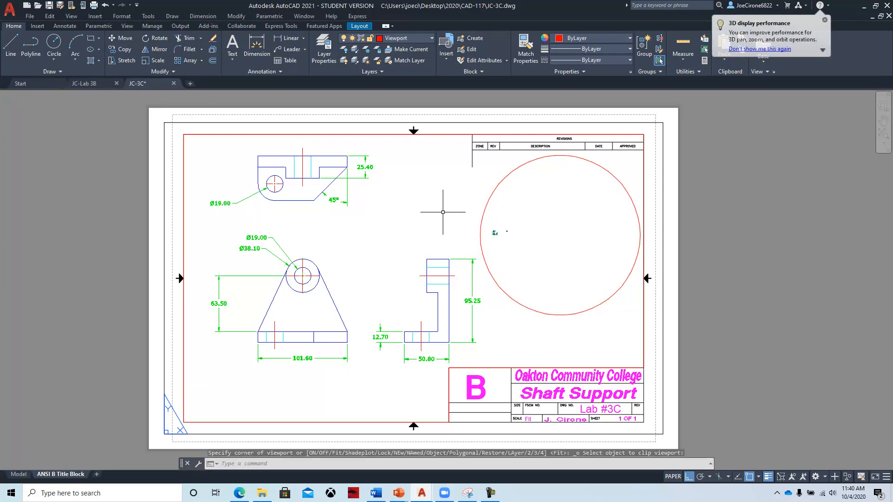
# - Activate model space inside the circular viewport and display the solid in the 2D Wireframe visual style
pyautogui.doubleClick(552, 232)
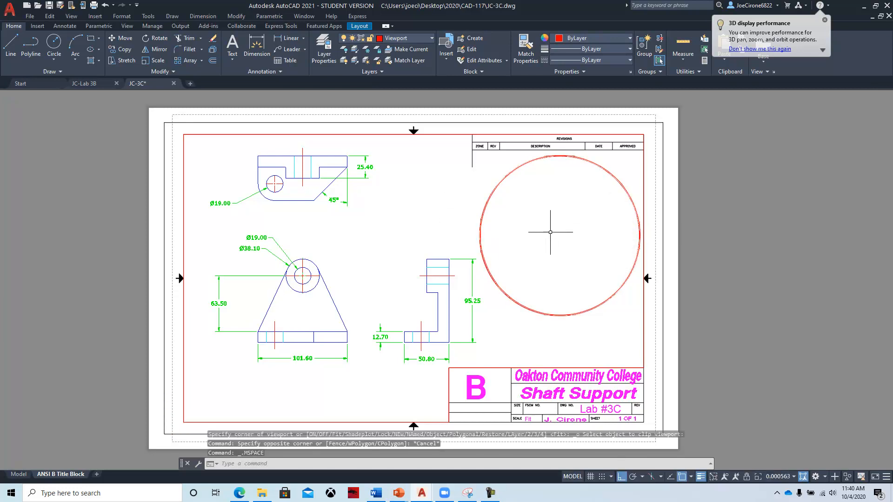
pyautogui.scroll(-2, 546, 246)
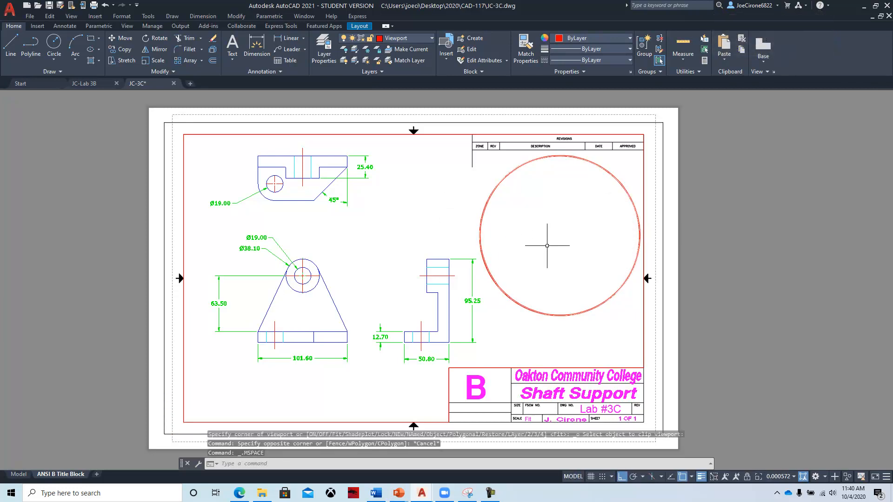
pyautogui.moveTo(543, 247); pyautogui.dragTo(570, 231, button='middle')
pyautogui.scroll(3, 553, 237)
pyautogui.press('Escape')
pyautogui.scroll(2, 539, 240)
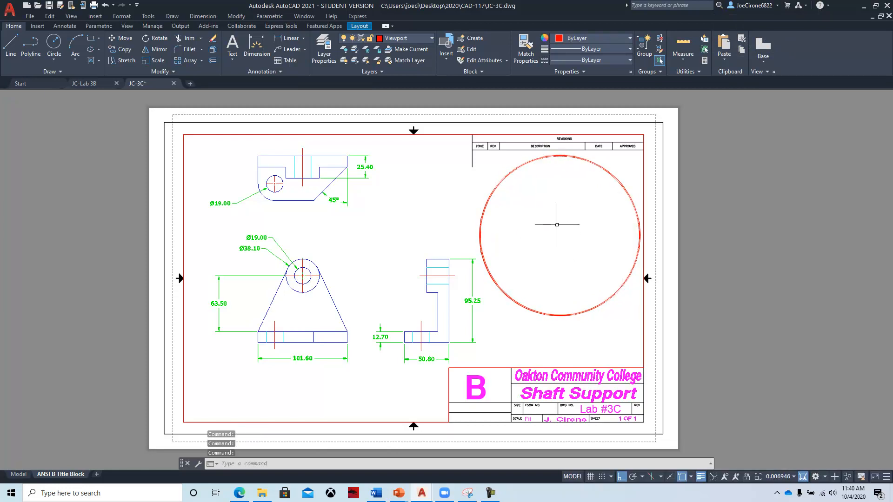
pyautogui.scroll(-2, 551, 235)
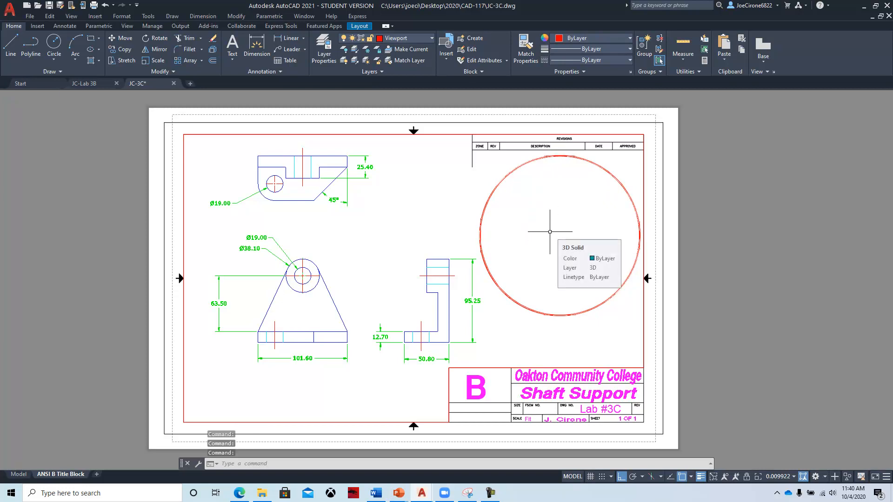
pyautogui.click(74, 17)
pyautogui.moveTo(98, 222)
pyautogui.click(204, 218)
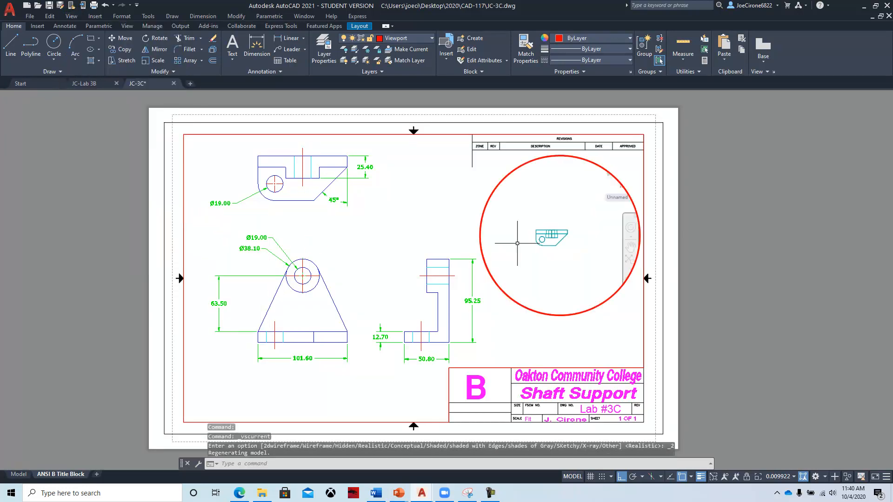
# - Switch the circular viewport to the SE Isometric view and fit the shaft support within the circle
pyautogui.scroll(4, 554, 238)
pyautogui.scroll(2, 547, 238)
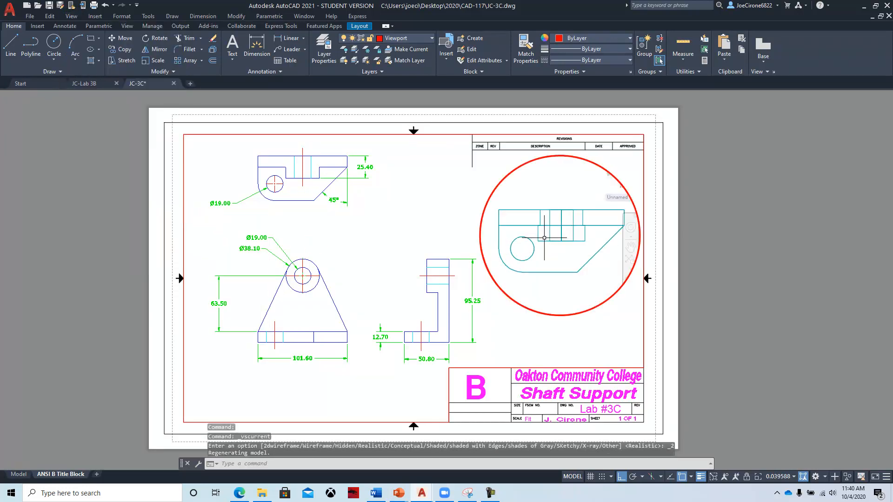
pyautogui.scroll(-2, 545, 236)
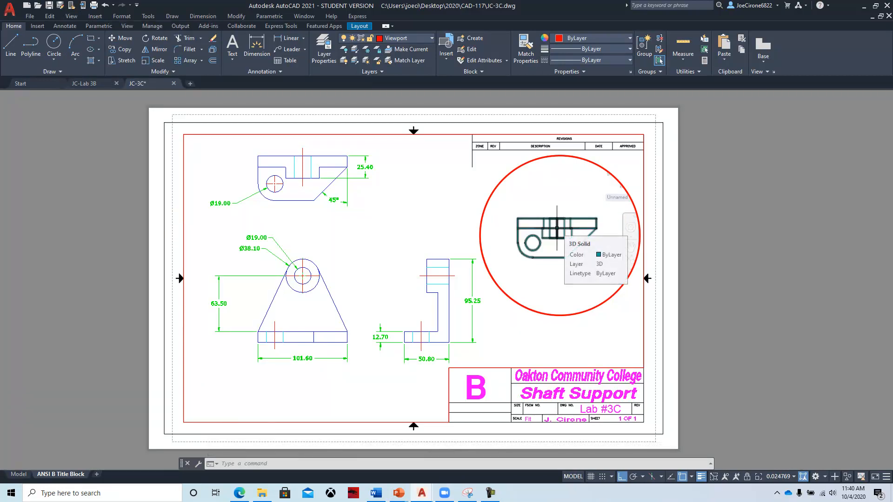
pyautogui.click(71, 17)
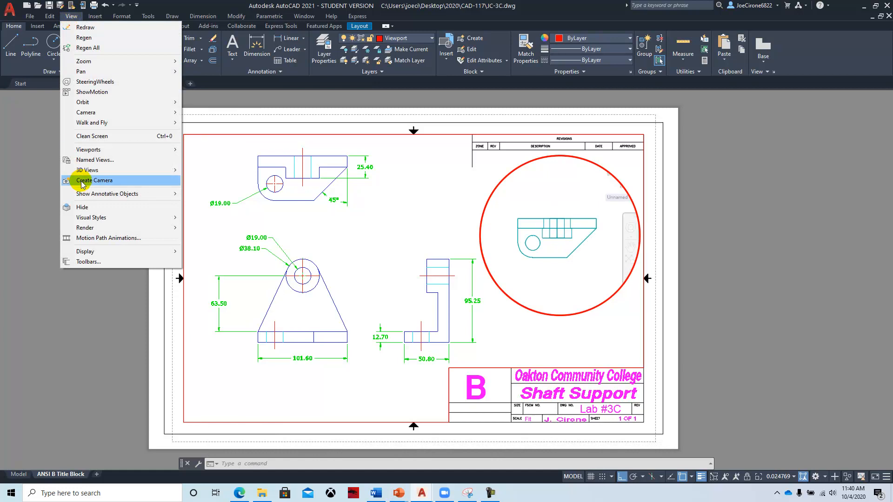
pyautogui.click(72, 180)
pyautogui.click(71, 17)
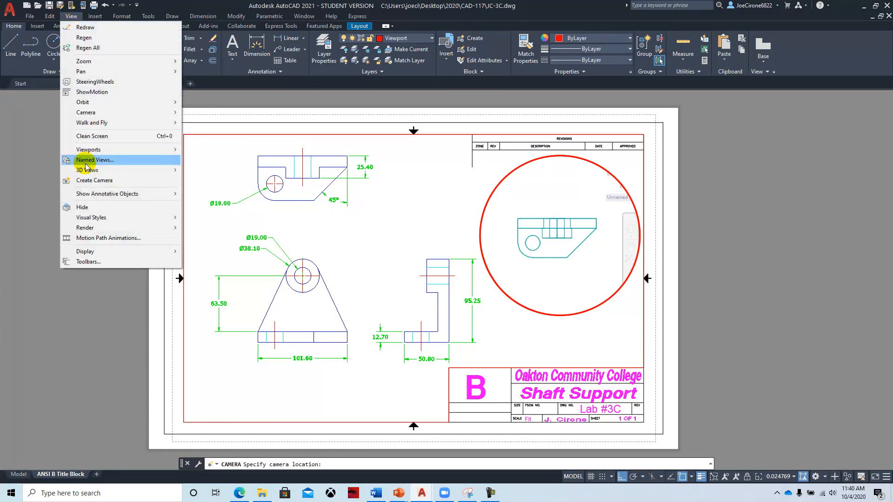
pyautogui.moveTo(89, 171)
pyautogui.click(210, 279)
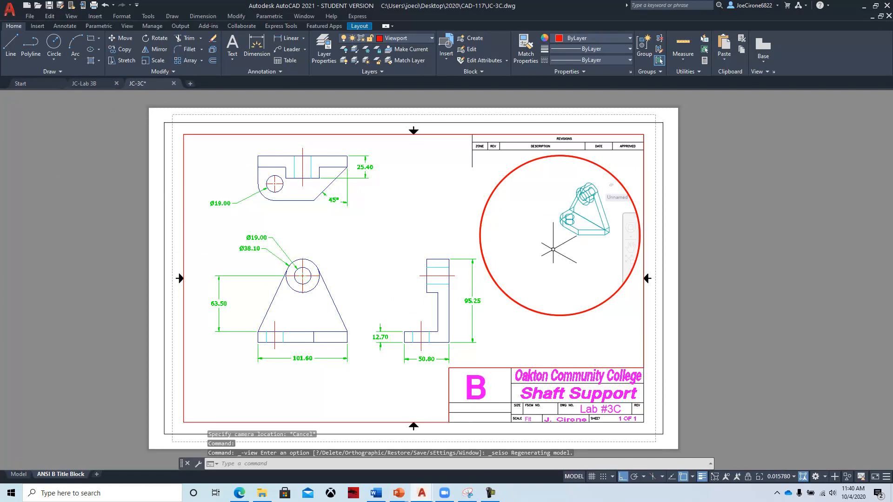
pyautogui.scroll(4, 550, 250)
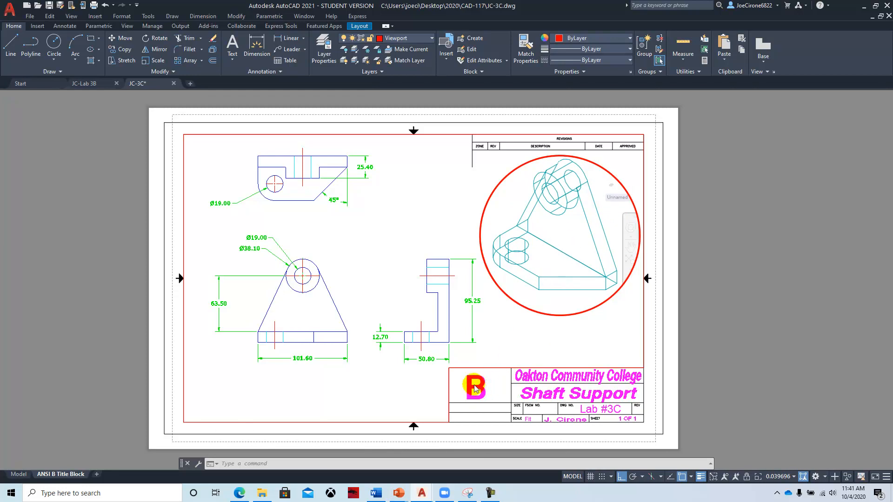
# - Apply the Conceptual visual style to the circular viewport and return to paper space
pyautogui.click(72, 16)
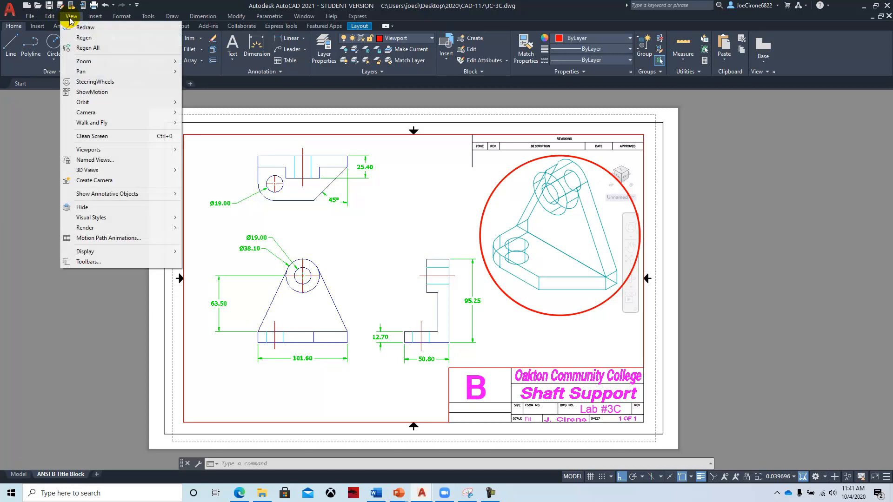
pyautogui.moveTo(106, 220)
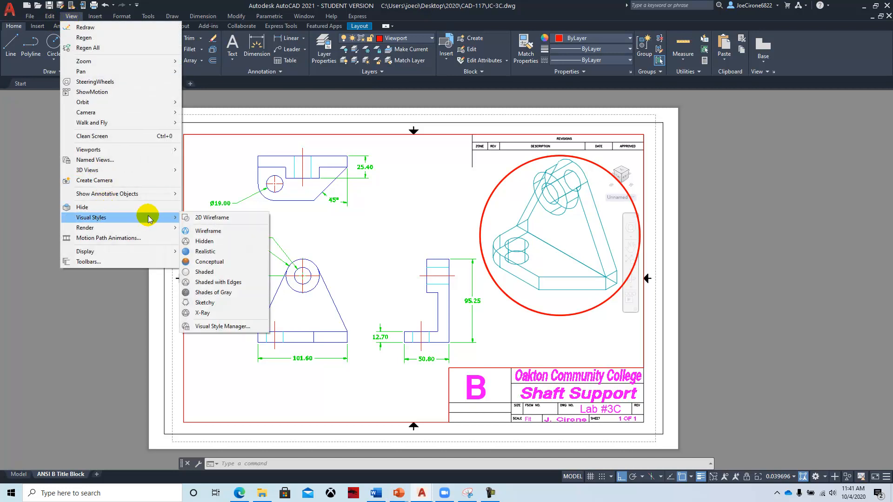
pyautogui.click(218, 265)
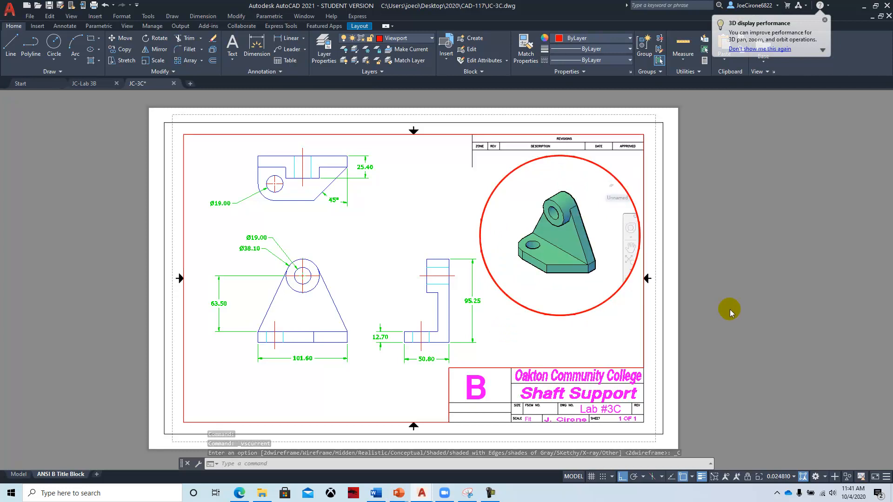
pyautogui.doubleClick(685, 347)
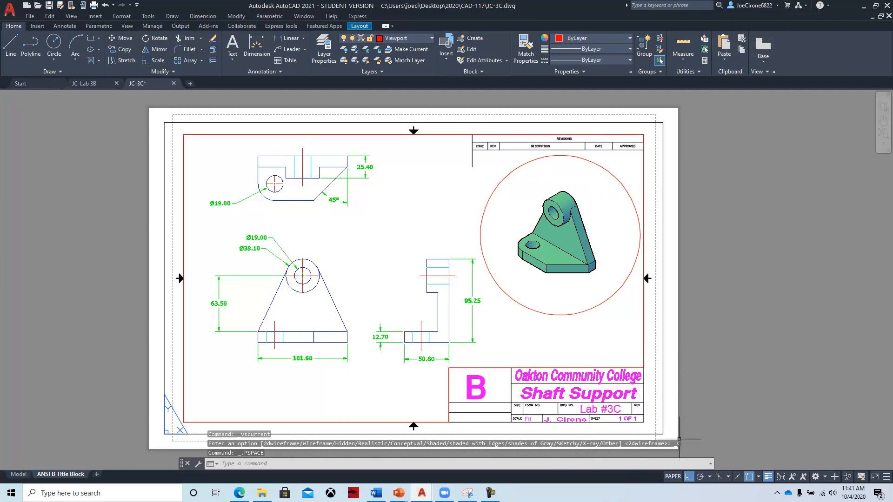
# - Save the drawing as JC-3C in the CAD-117 folder, replacing the existing file
pyautogui.click(29, 16)
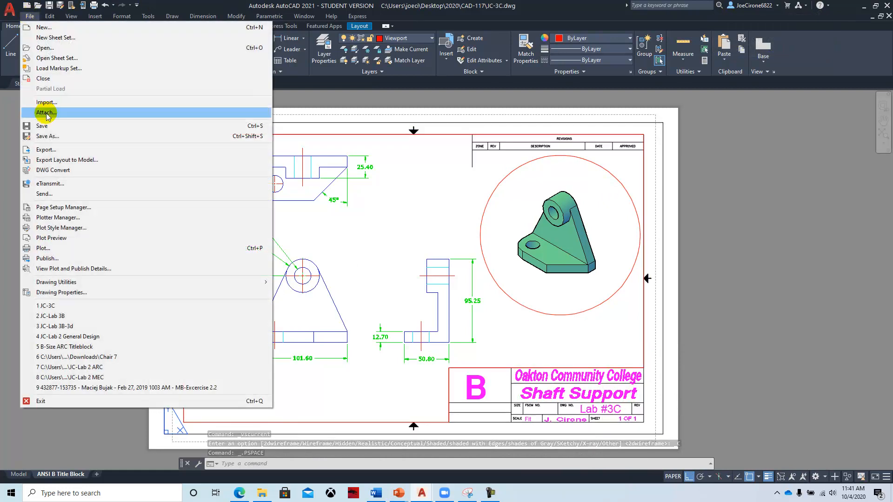
pyautogui.click(62, 135)
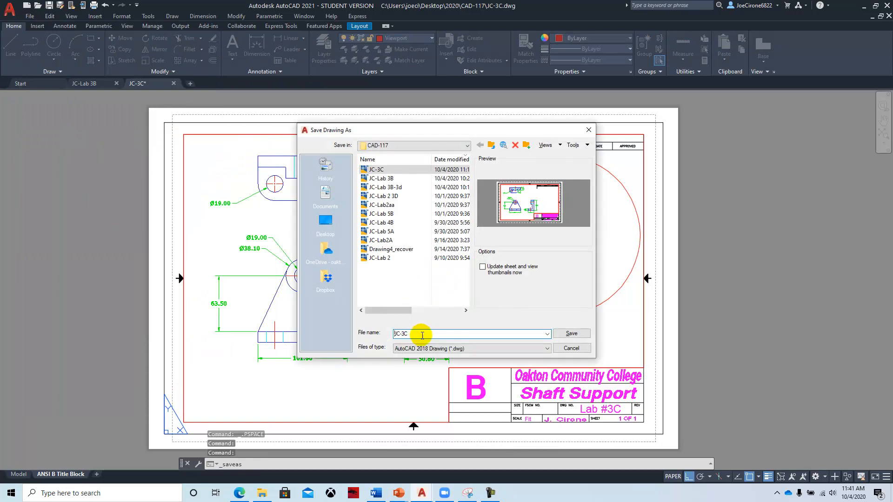
pyautogui.click(571, 334)
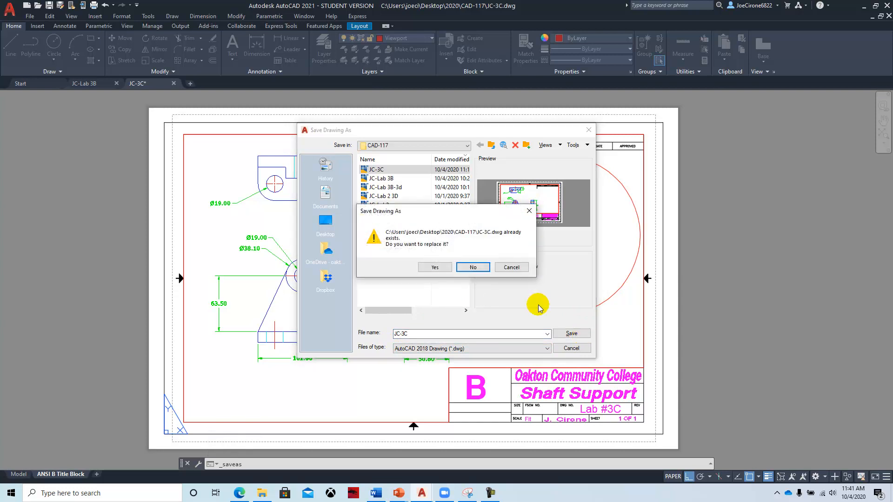
pyautogui.click(429, 268)
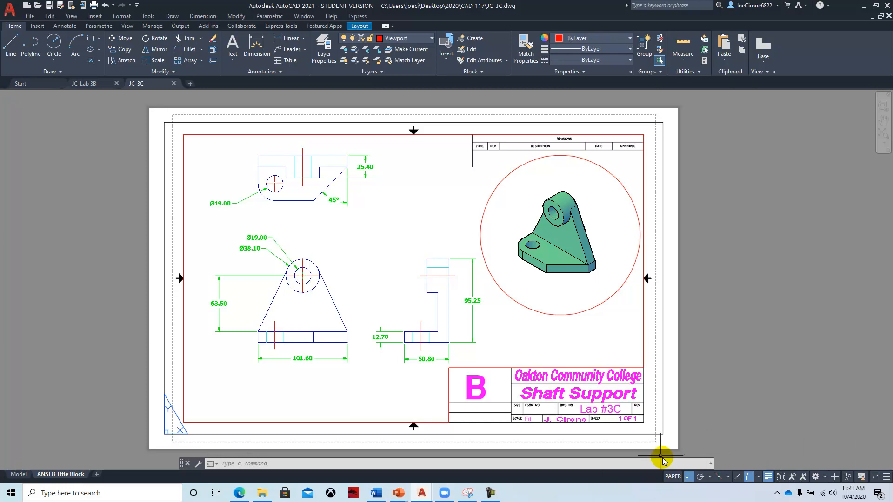
pyautogui.click(491, 494)
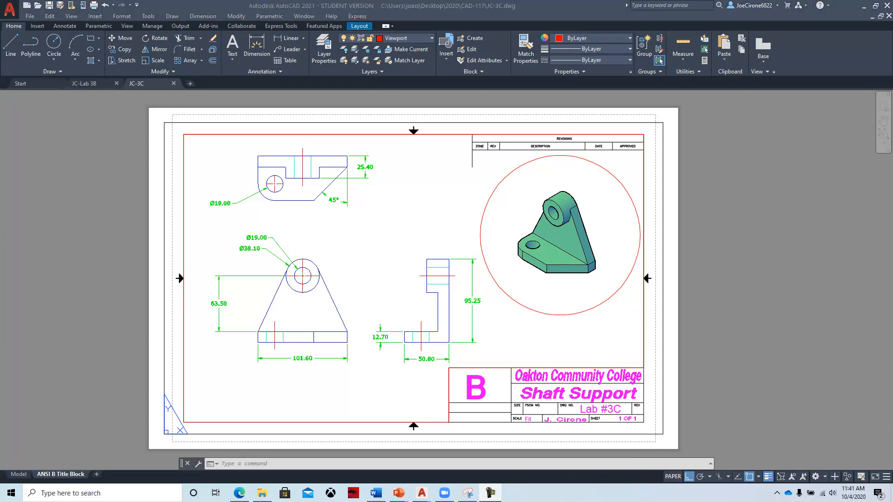